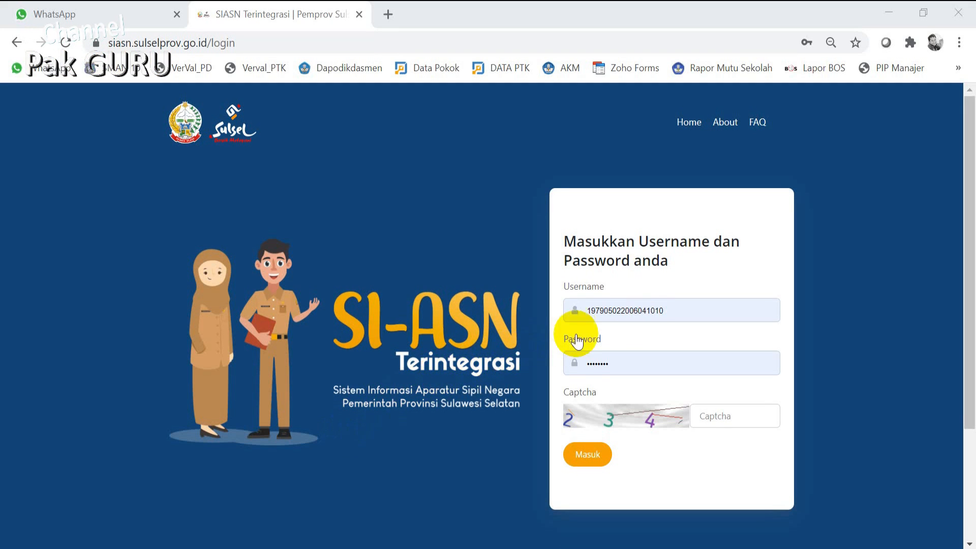
# - Log in to the SIASN portal with the saved username and password, entering the captcha code
pyautogui.click(695, 305)
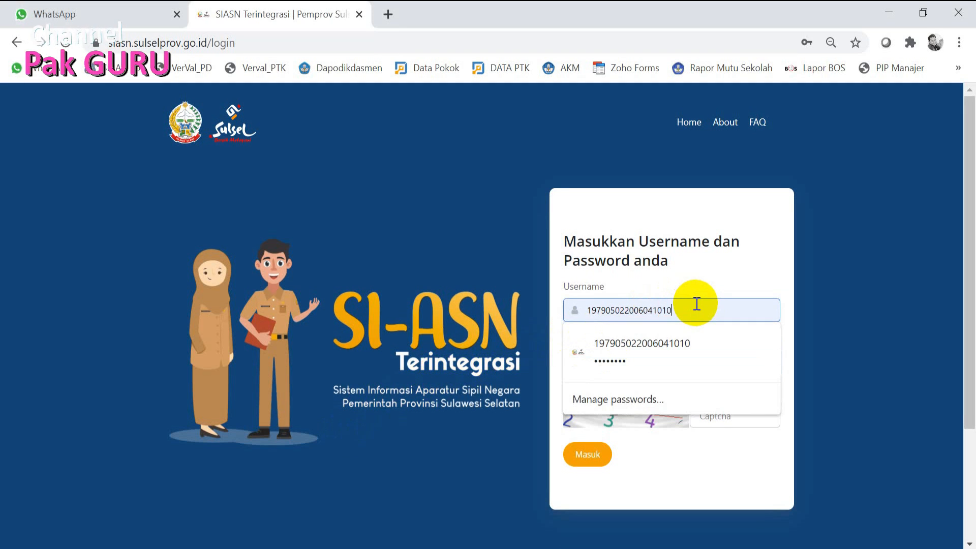
pyautogui.click(664, 279)
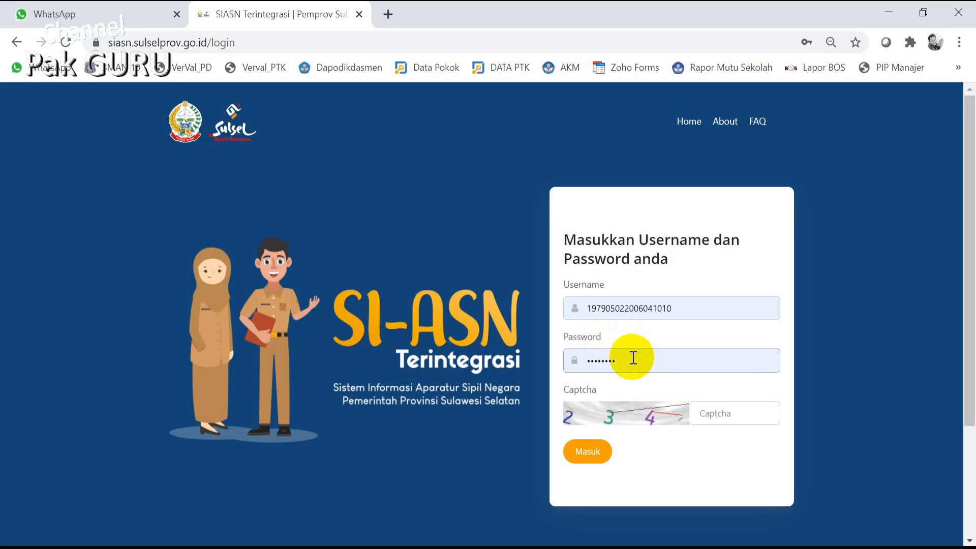
pyautogui.click(735, 412)
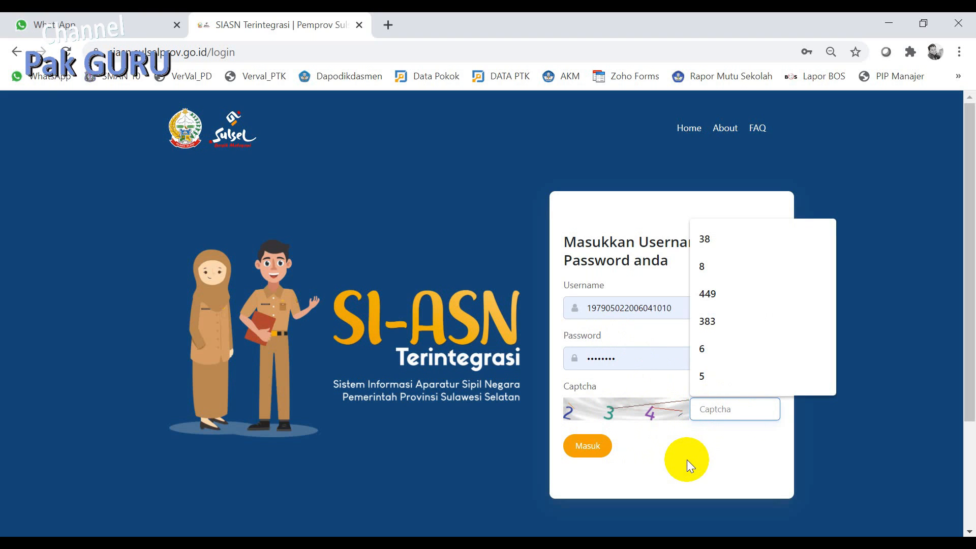
pyautogui.write('234')
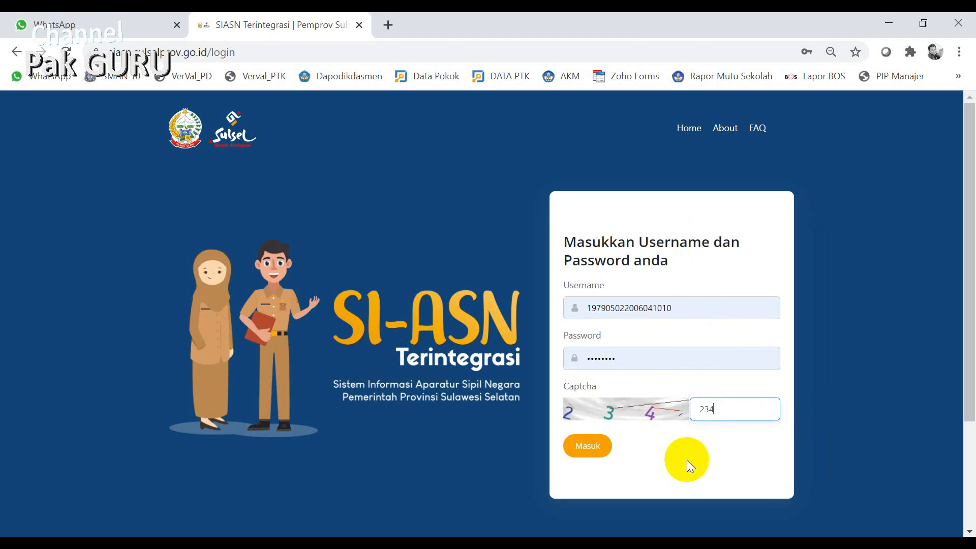
pyautogui.click(597, 451)
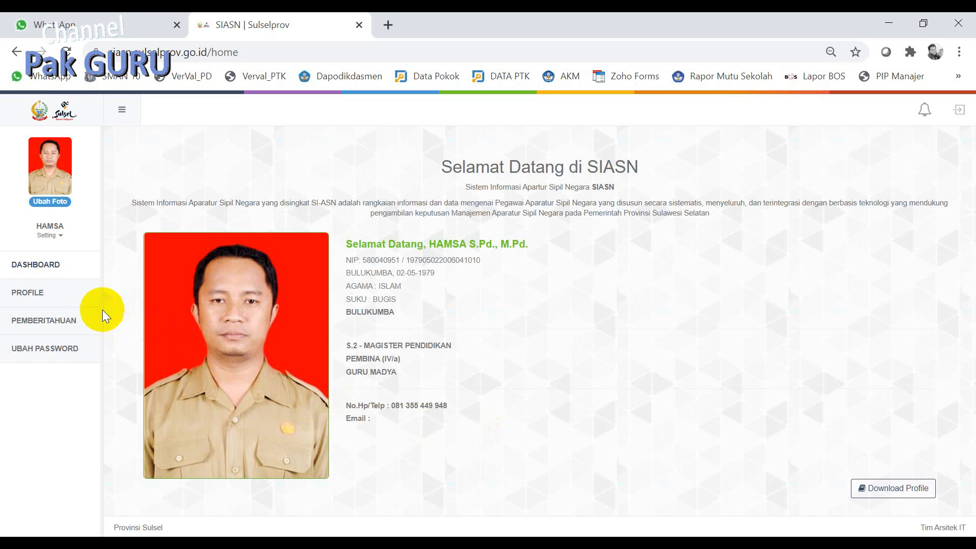
# - Open the profile's employee data edit form and review its fields from NIP down to the document uploads
pyautogui.click(37, 299)
pyautogui.scroll(-2, 250, 329)
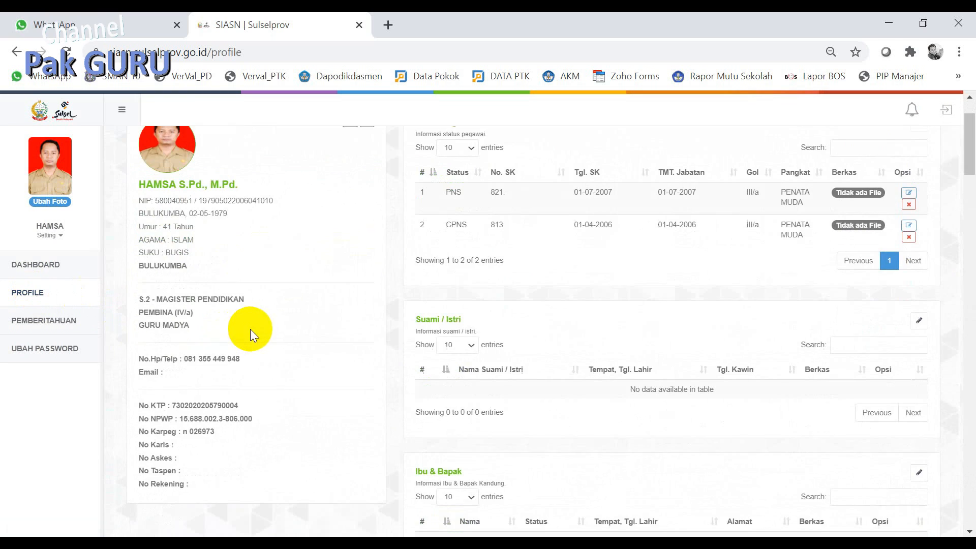
pyautogui.scroll(2, 319, 238)
pyautogui.click(367, 196)
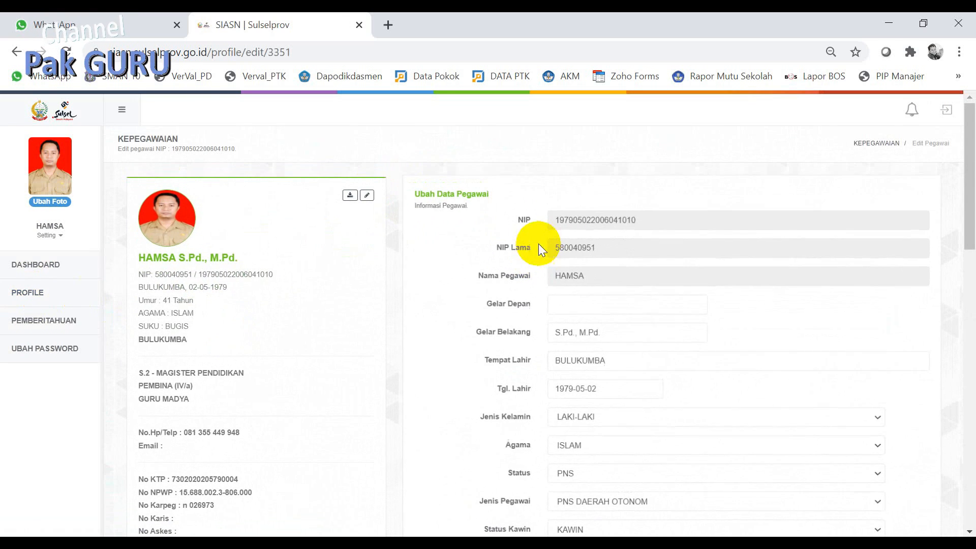
pyautogui.scroll(-8, 587, 313)
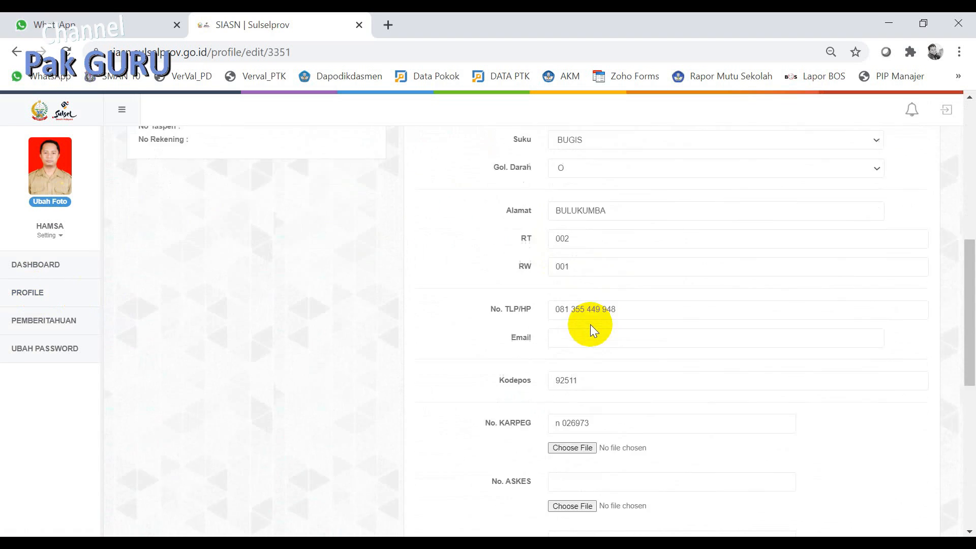
pyautogui.scroll(-10, 590, 324)
pyautogui.scroll(10, 593, 328)
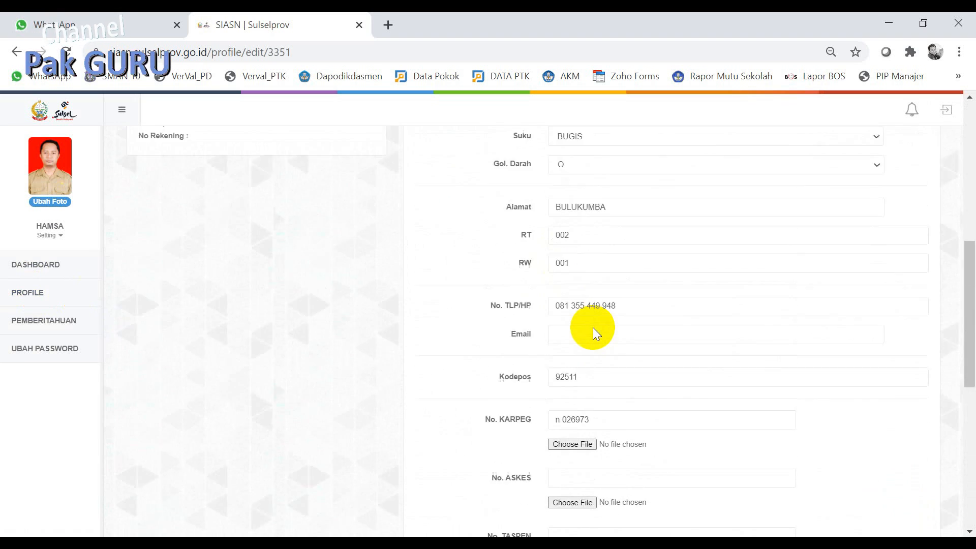
pyautogui.scroll(8, 592, 327)
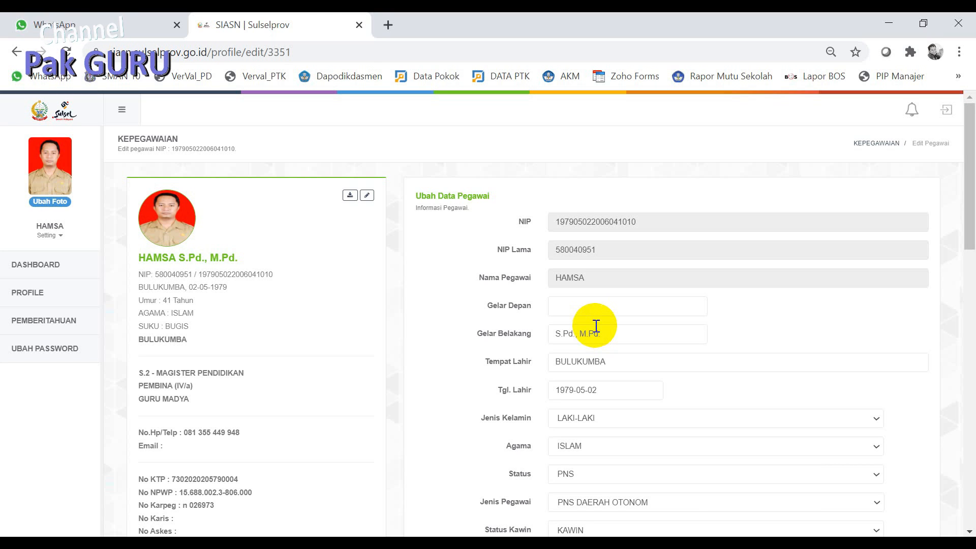
# - Filter the Pemberitahuan list by Selesai Verifikasi - Disetujui, Selesai Verifikasi - Revisi and Belum Verifikasi in turn
pyautogui.click(56, 326)
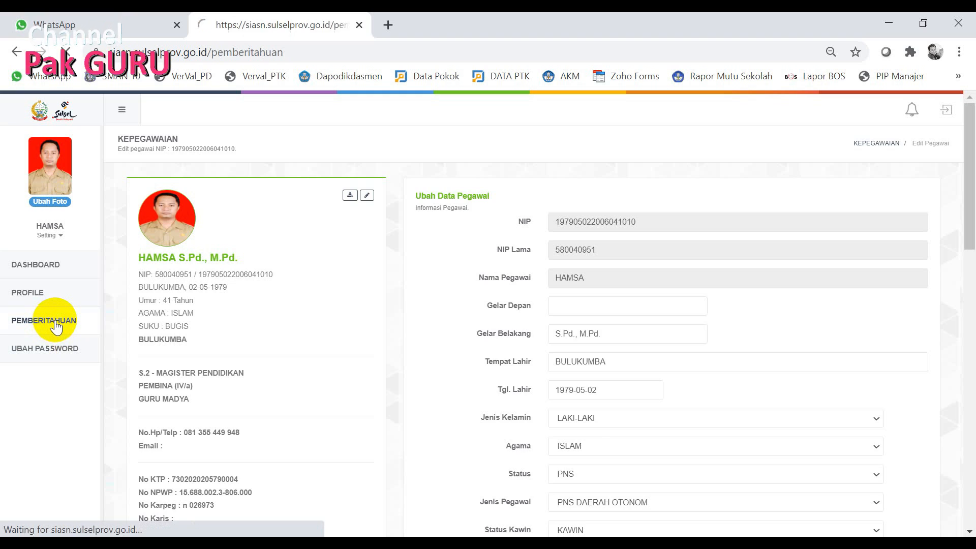
pyautogui.click(853, 202)
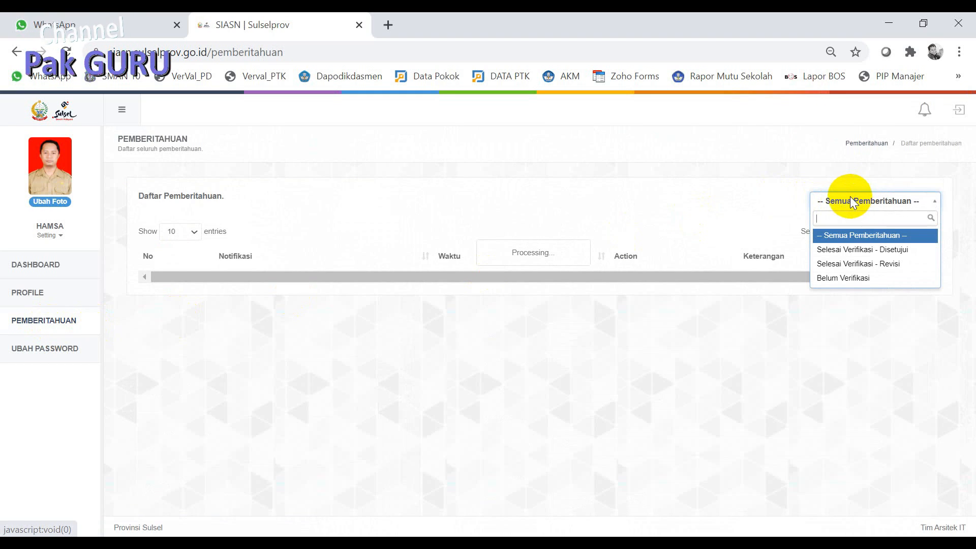
pyautogui.click(846, 249)
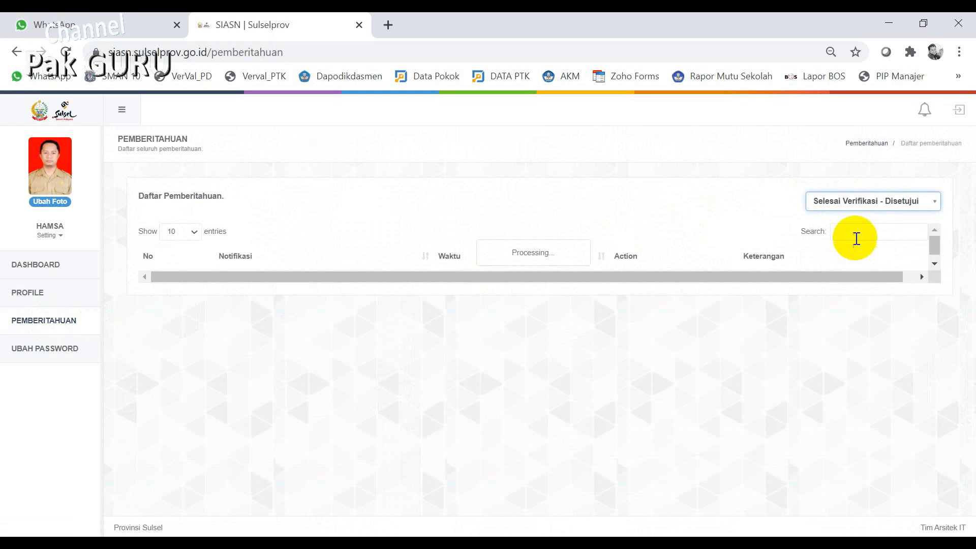
pyautogui.click(878, 206)
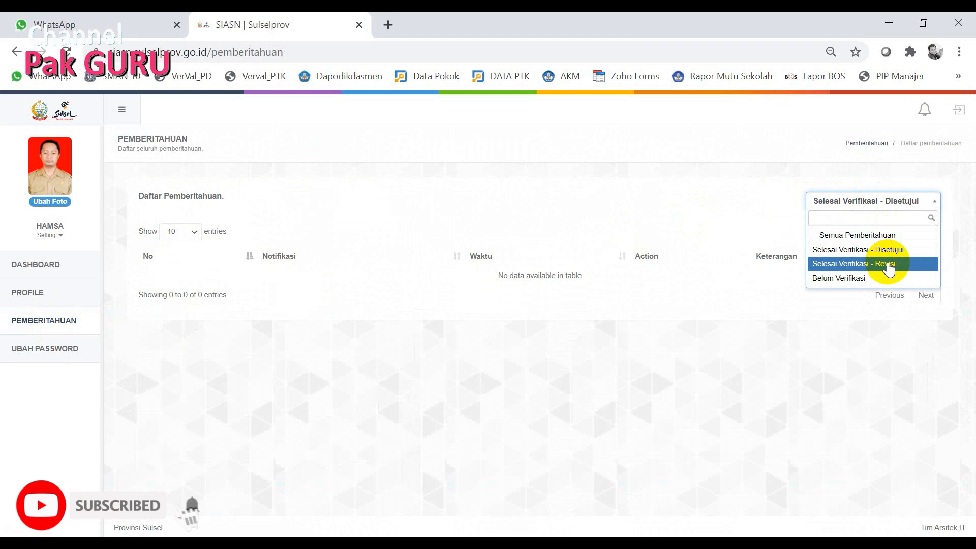
pyautogui.click(888, 264)
pyautogui.click(881, 214)
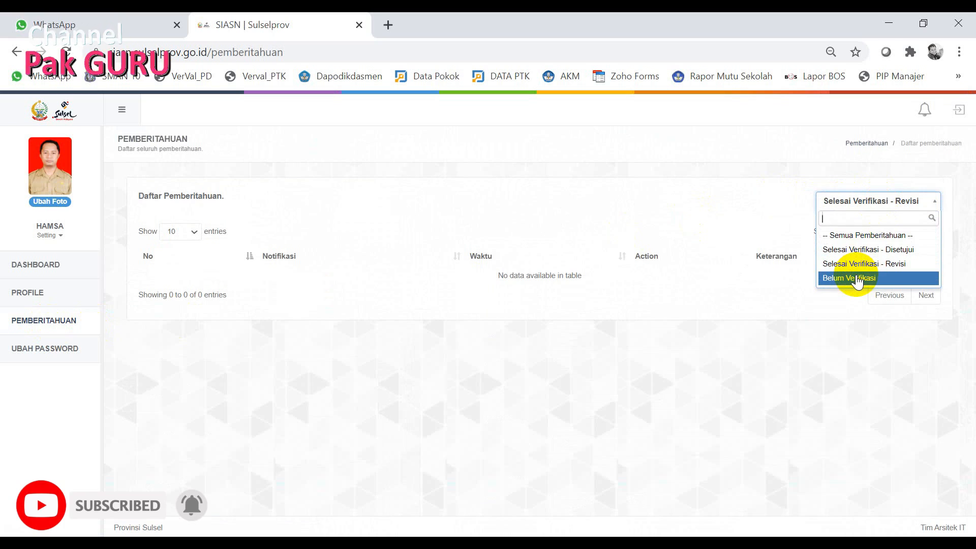
pyautogui.click(857, 280)
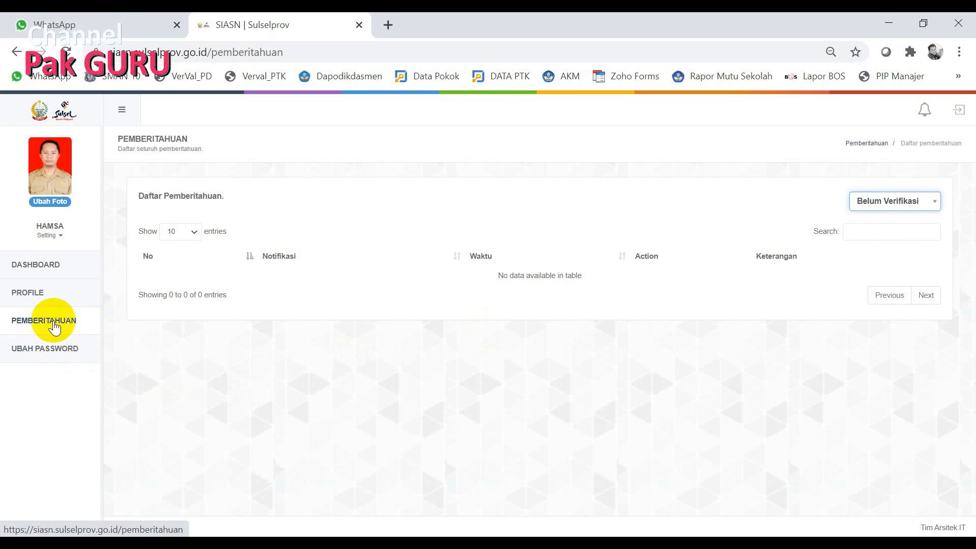
# - Open the PNS record under Status Pegawai in the profile and save it as correct without editing its fields
pyautogui.click(43, 299)
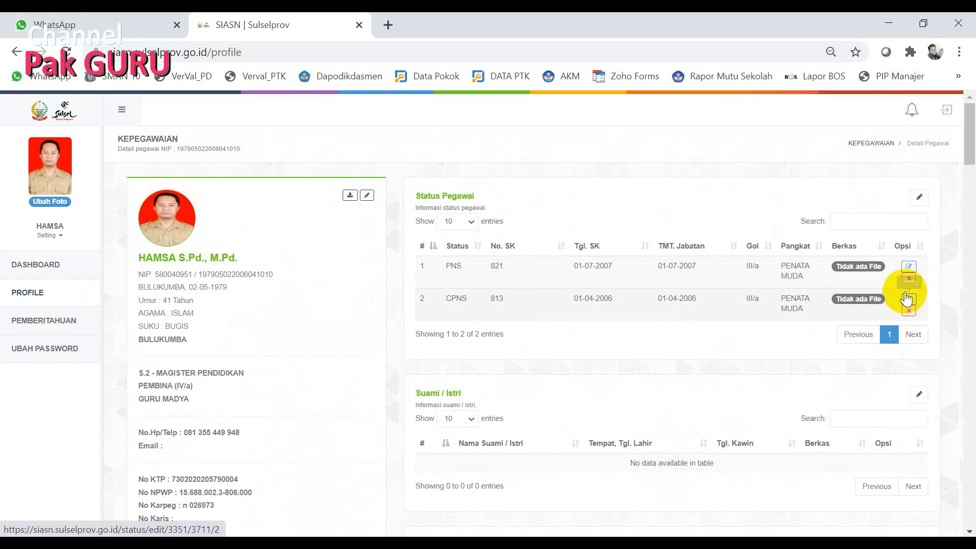
pyautogui.click(909, 268)
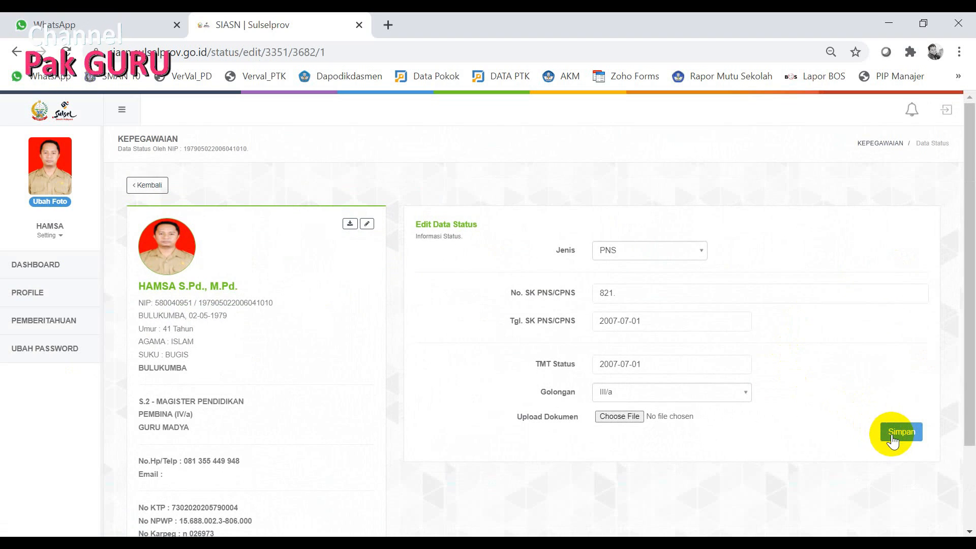
pyautogui.click(894, 441)
pyautogui.click(496, 362)
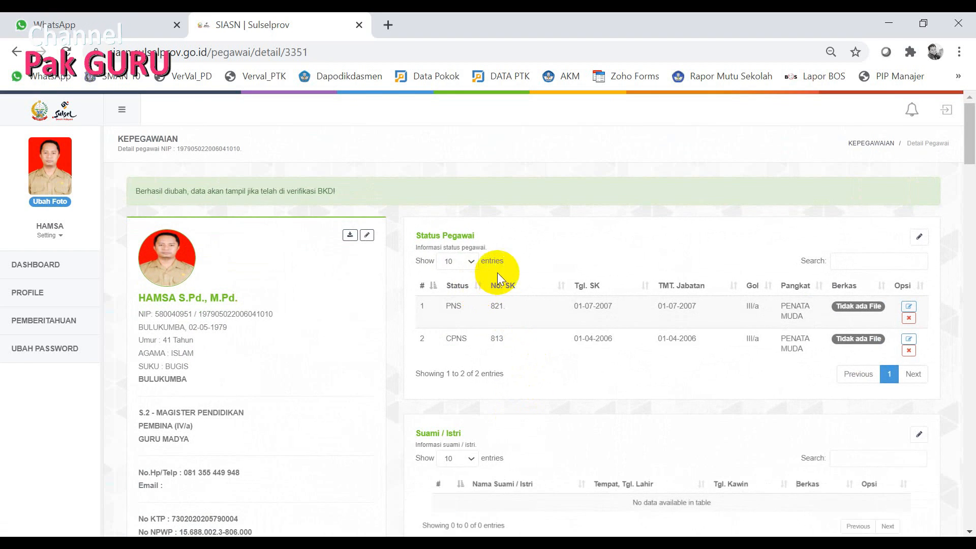
pyautogui.moveTo(137, 191); pyautogui.dragTo(334, 190)
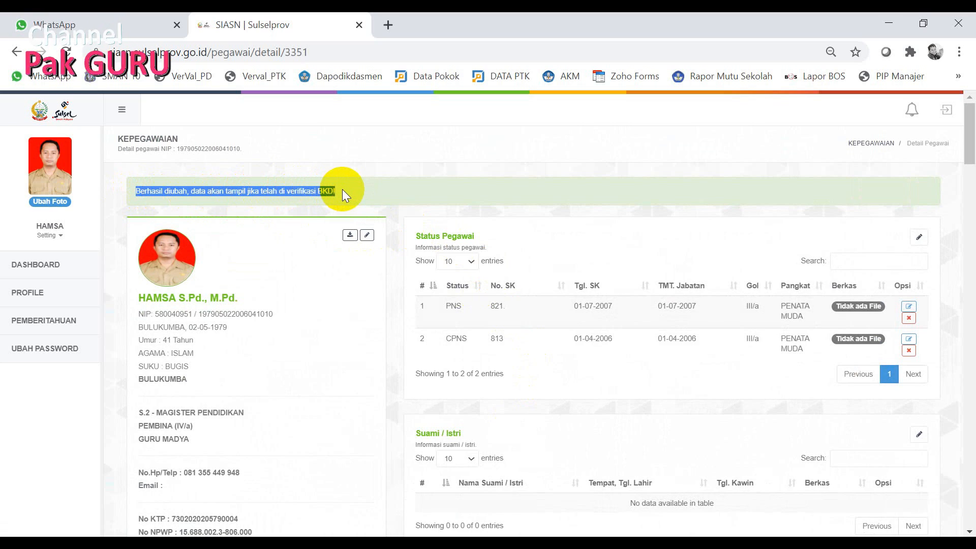
pyautogui.click(194, 209)
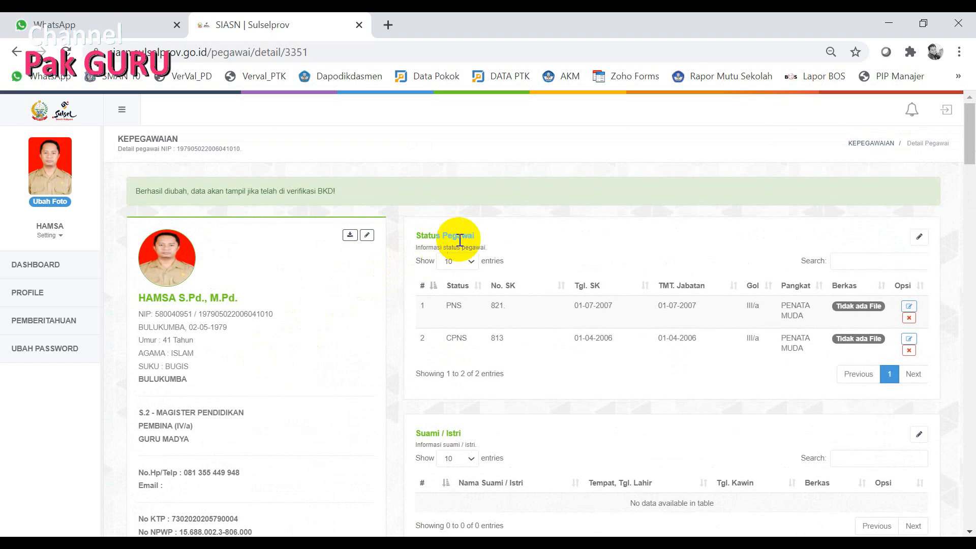
# - Open the CPNS record under Status Pegawai and save it as correct without editing its fields
pyautogui.scroll(-2, 595, 345)
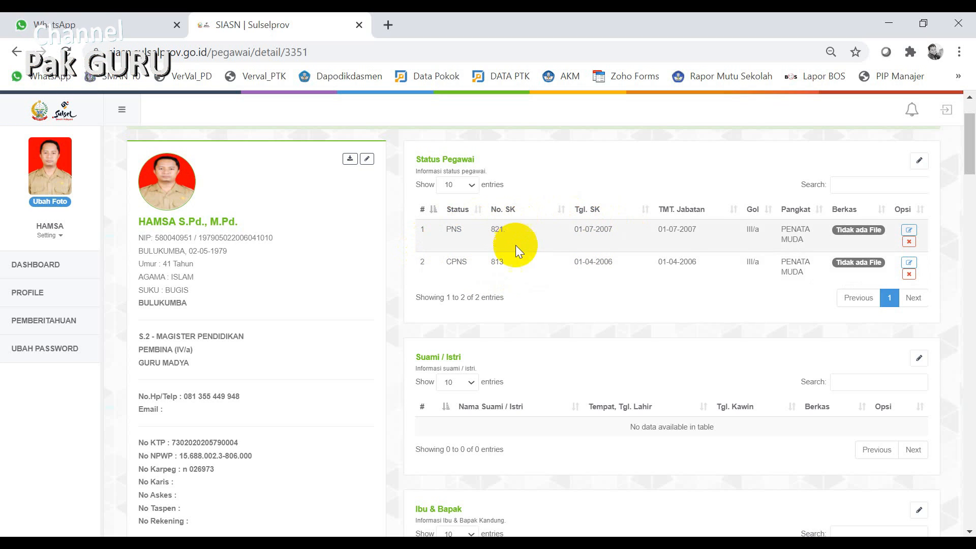
pyautogui.click(909, 263)
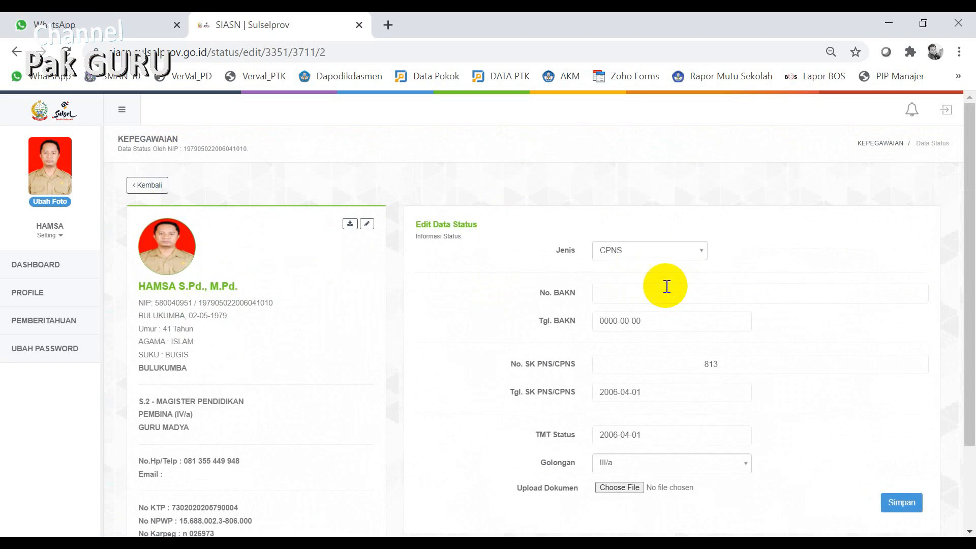
pyautogui.scroll(-2, 636, 282)
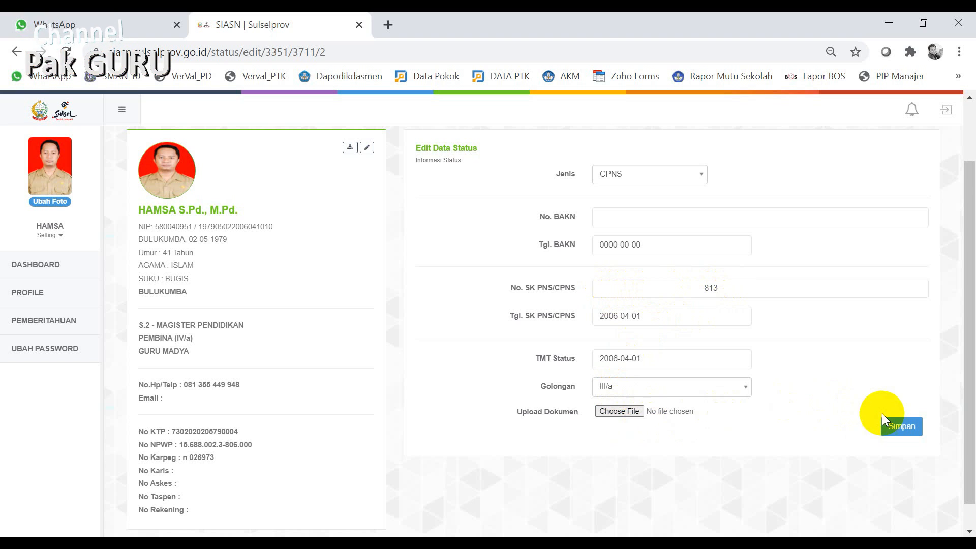
pyautogui.click(900, 428)
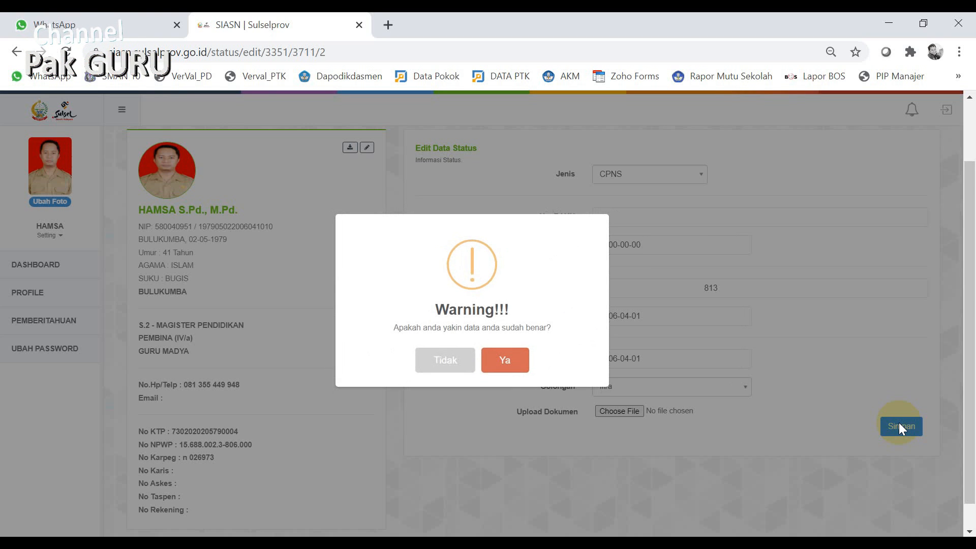
pyautogui.click(512, 371)
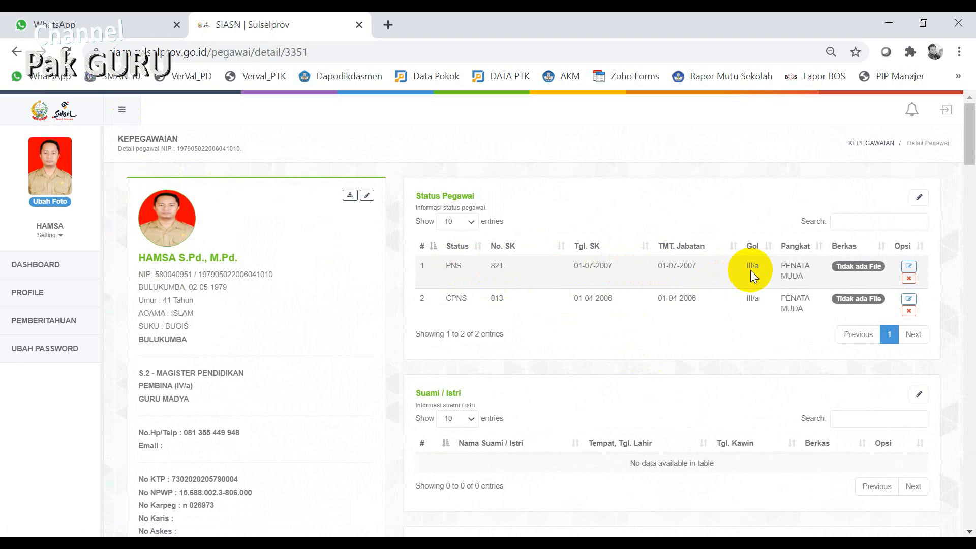
# - Open the form for adding Suami / Istri data and examine the Tunjangan, Meninggal and Cerai options and the document upload
pyautogui.scroll(-3, 642, 326)
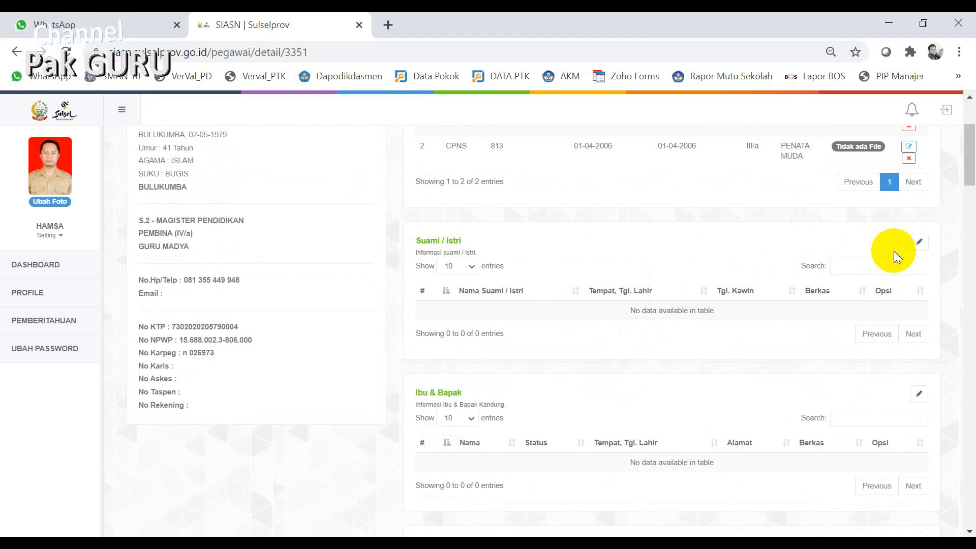
pyautogui.click(918, 243)
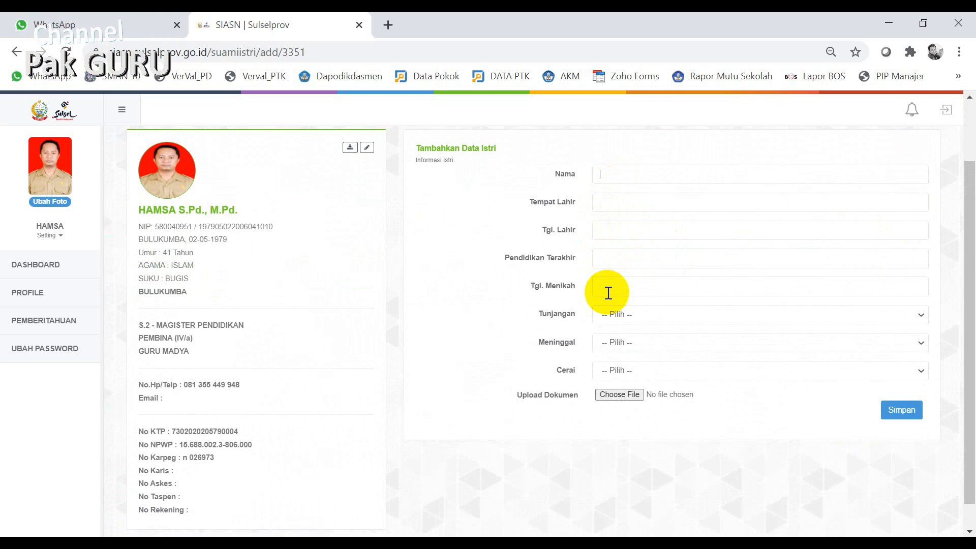
pyautogui.click(632, 315)
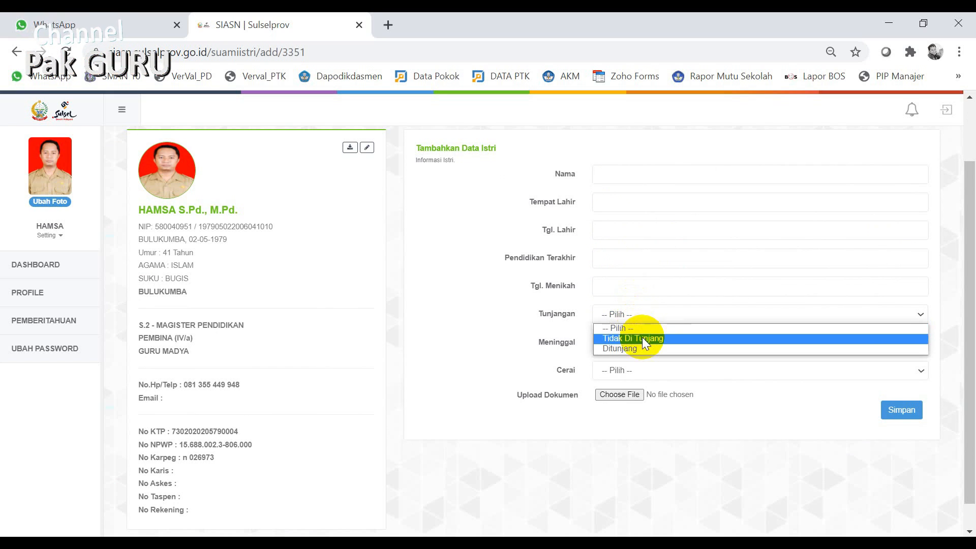
pyautogui.click(612, 338)
pyautogui.click(614, 340)
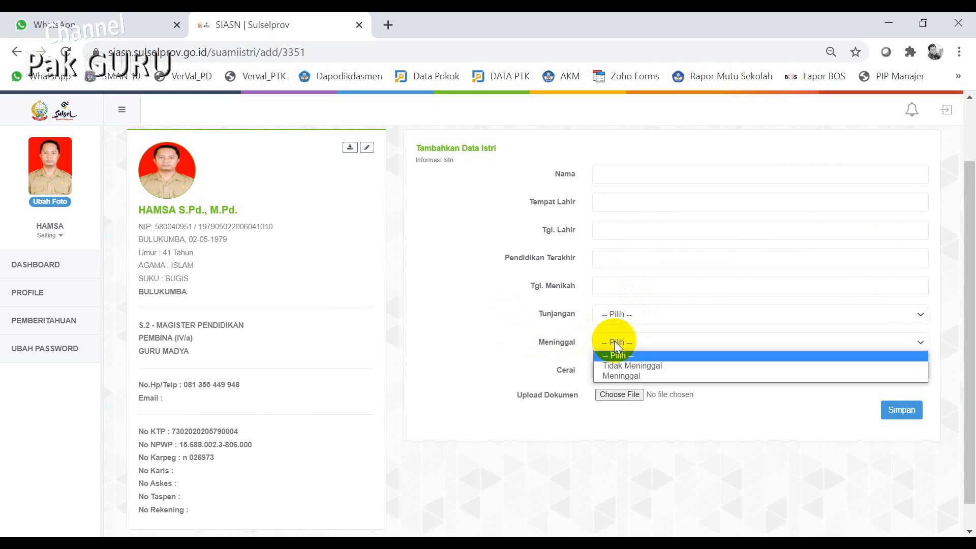
pyautogui.click(535, 366)
pyautogui.click(614, 371)
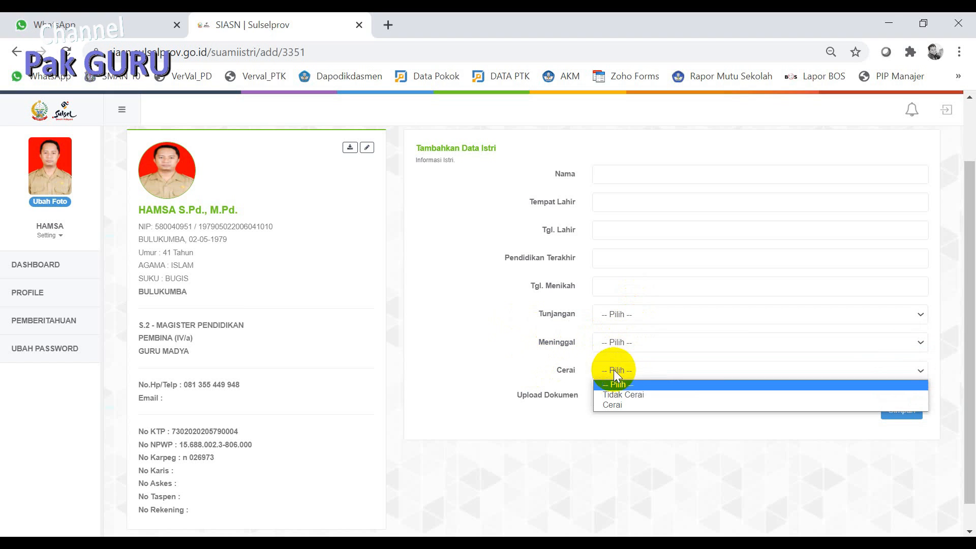
pyautogui.click(507, 367)
pyautogui.scroll(1, 606, 446)
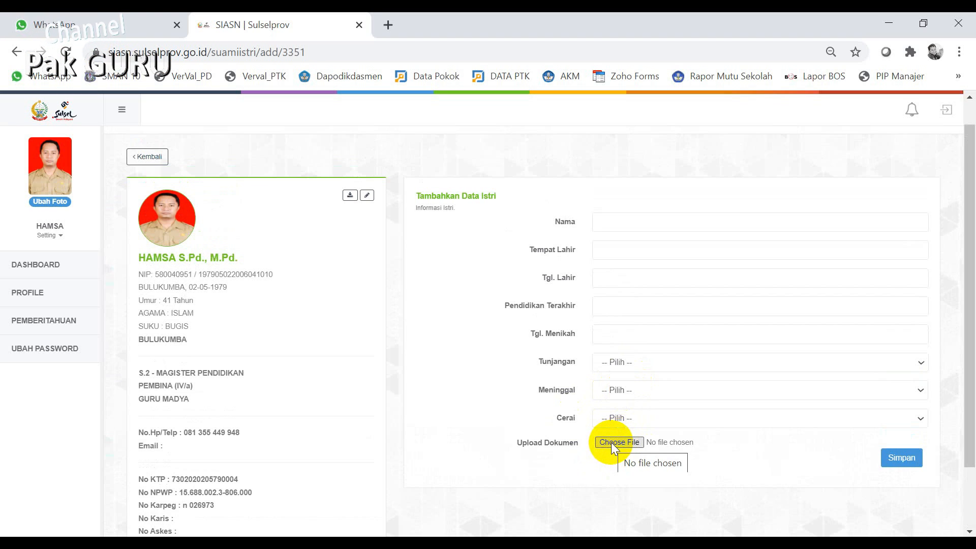
pyautogui.scroll(1, 480, 398)
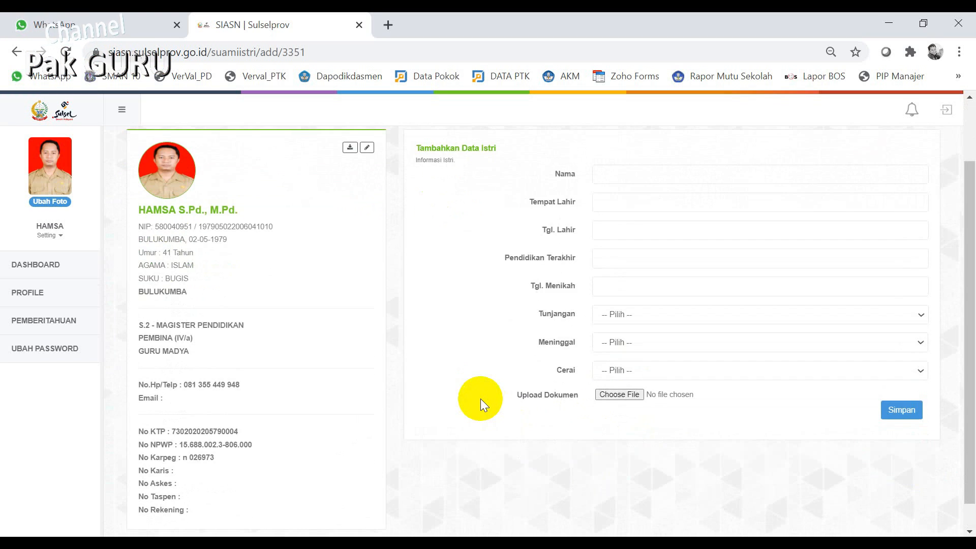
# - Return to the profile, open the form for adding Ibu & Bapak data and choose Ibu as the parent
pyautogui.hotkey('alt', 'Left')
pyautogui.scroll(-5, 630, 351)
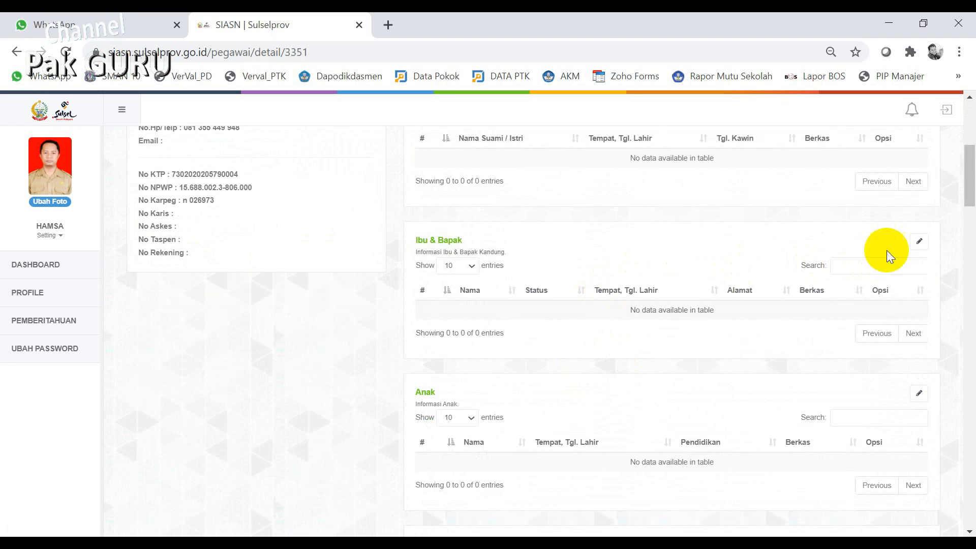
pyautogui.click(922, 243)
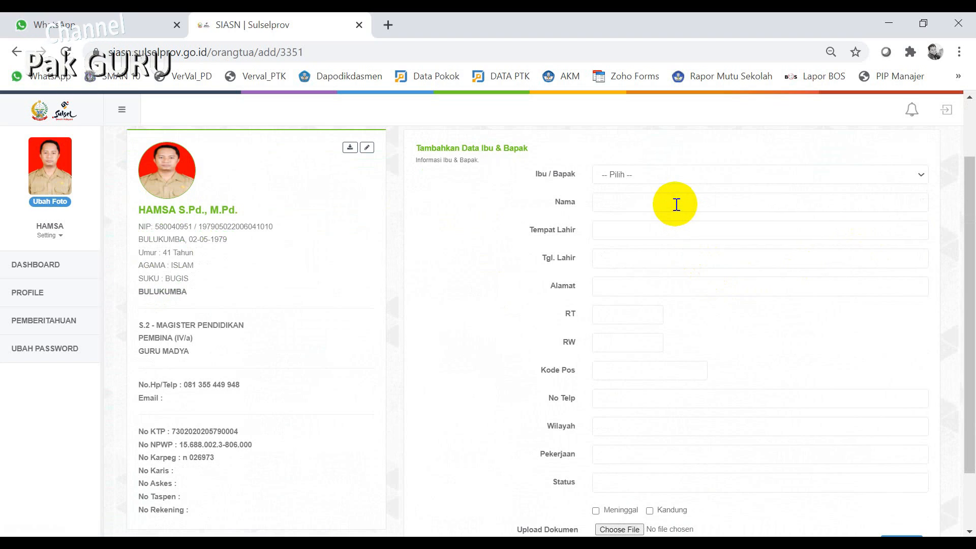
pyautogui.click(669, 176)
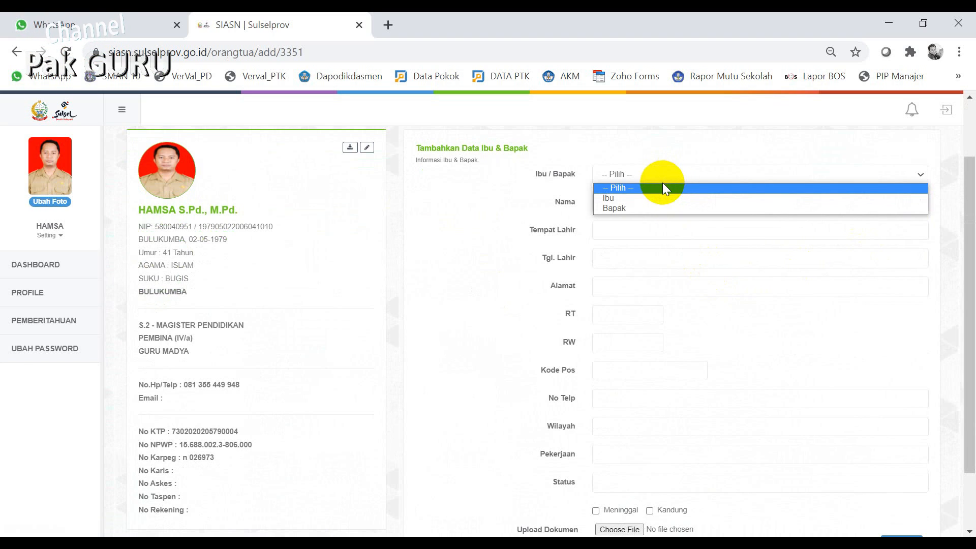
pyautogui.click(638, 198)
pyautogui.click(629, 202)
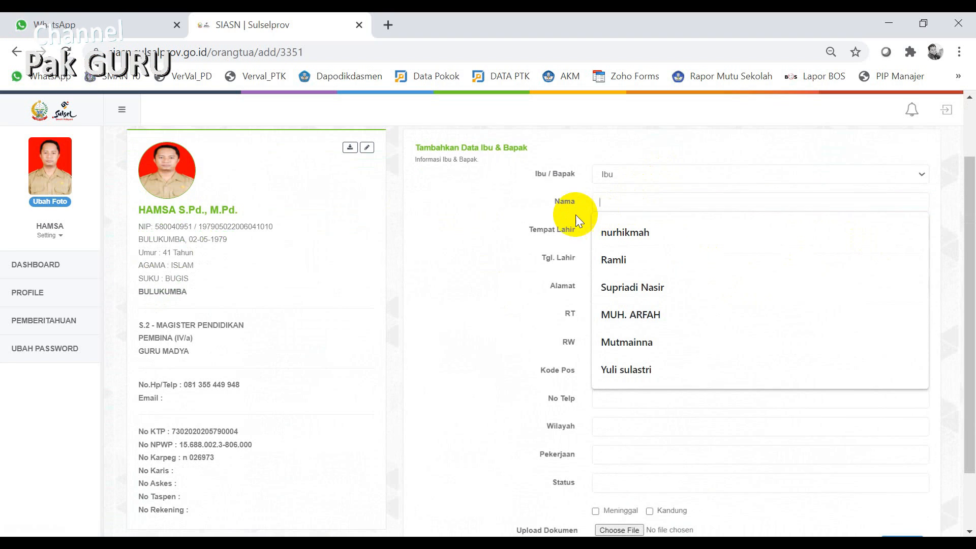
pyautogui.click(508, 215)
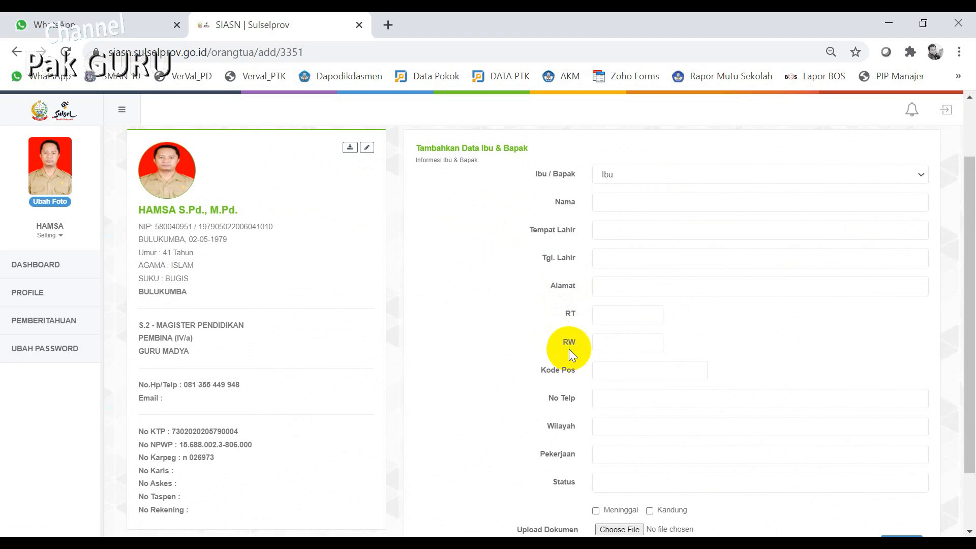
# - Mark the parent as both Kandung and Meninggal in the Ibu & Bapak form
pyautogui.scroll(-2, 574, 365)
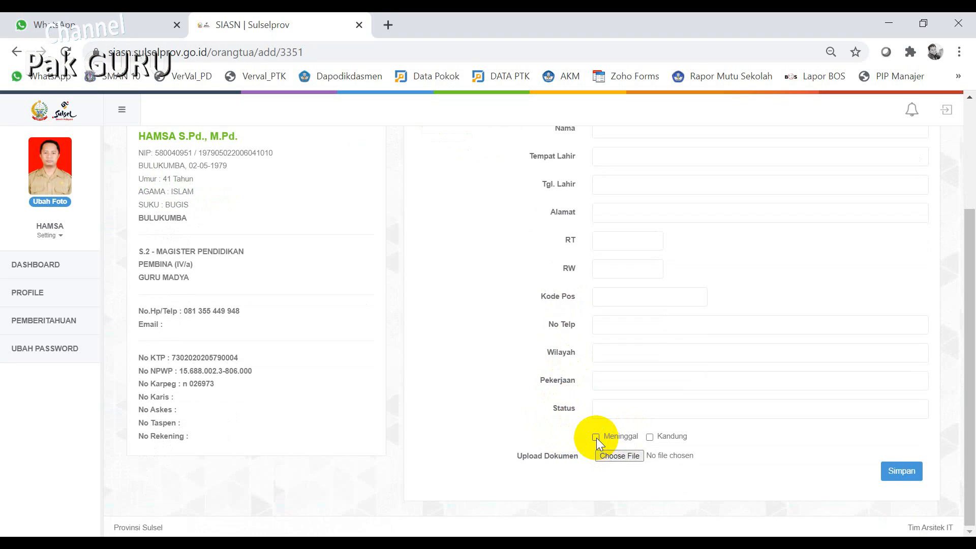
pyautogui.click(649, 438)
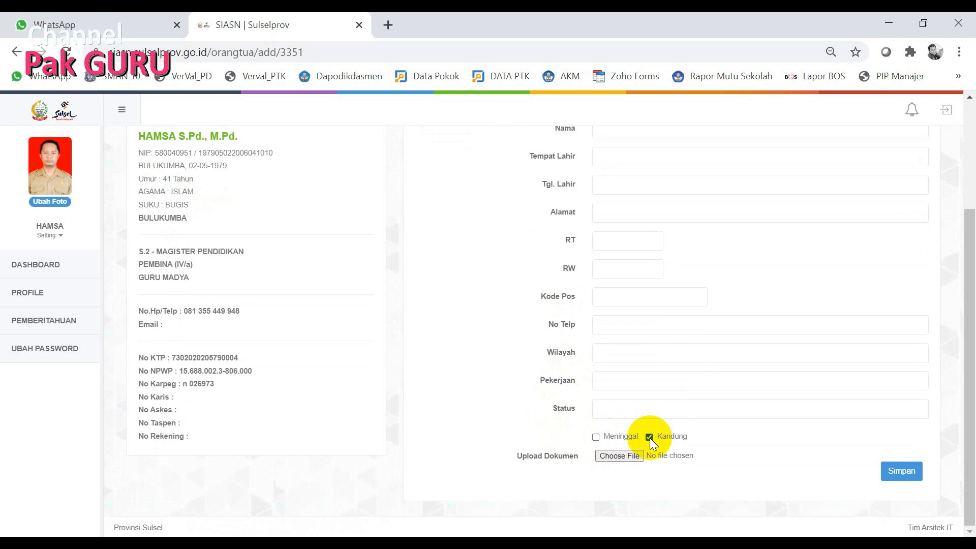
pyautogui.click(598, 436)
pyautogui.click(597, 438)
pyautogui.click(597, 438)
pyautogui.click(615, 460)
pyautogui.click(534, 436)
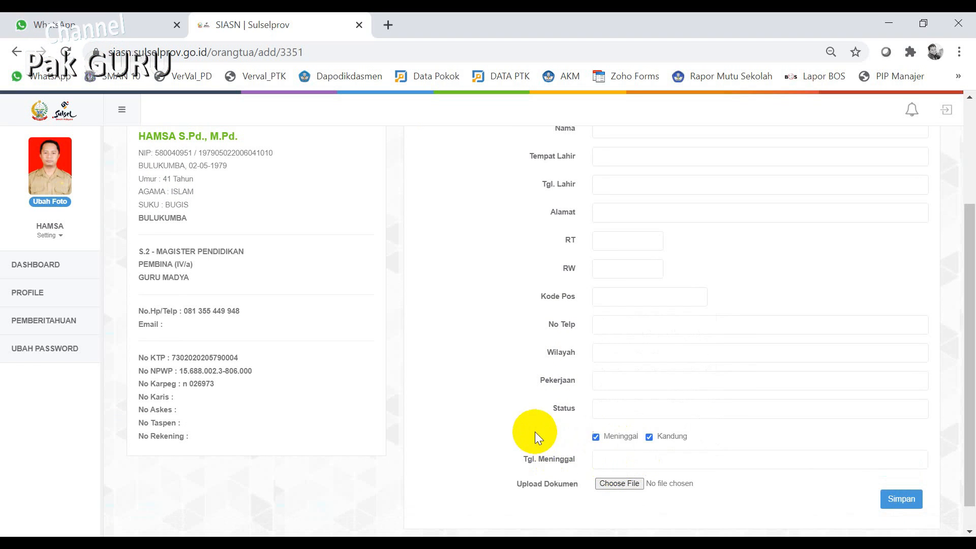
# - Examine the remaining Ibu & Bapak form fields, including Tgl. Meninggal and the document upload
pyautogui.scroll(-1, 664, 429)
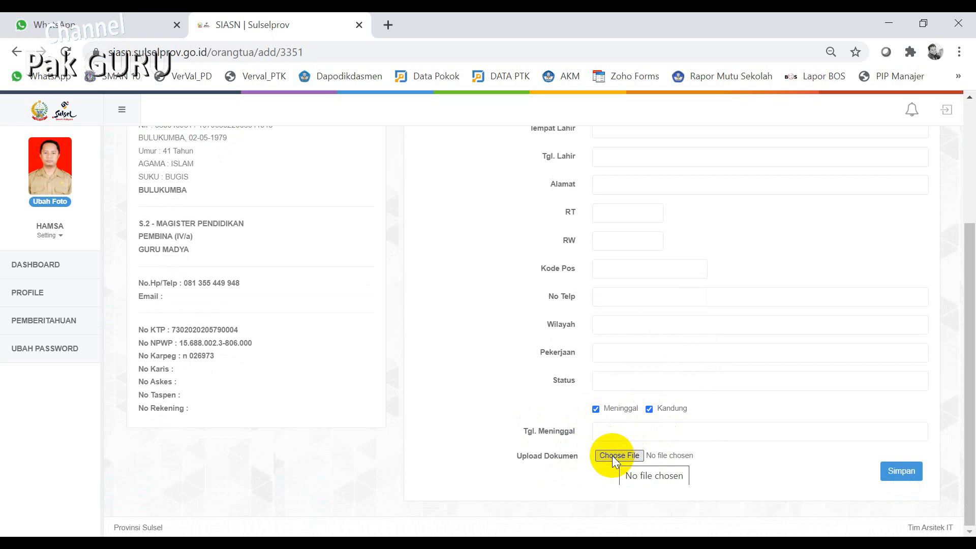
pyautogui.scroll(4, 502, 377)
pyautogui.scroll(-4, 501, 378)
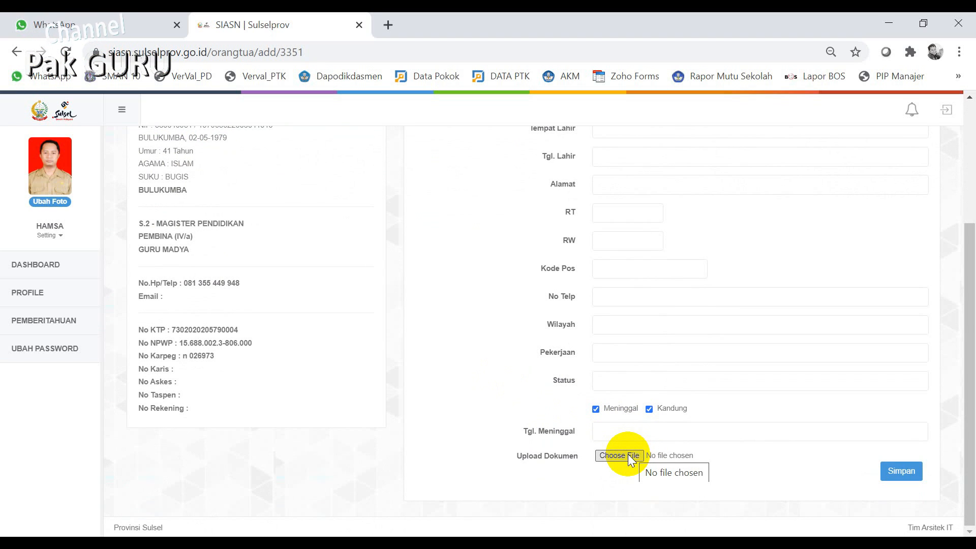
pyautogui.scroll(2, 630, 454)
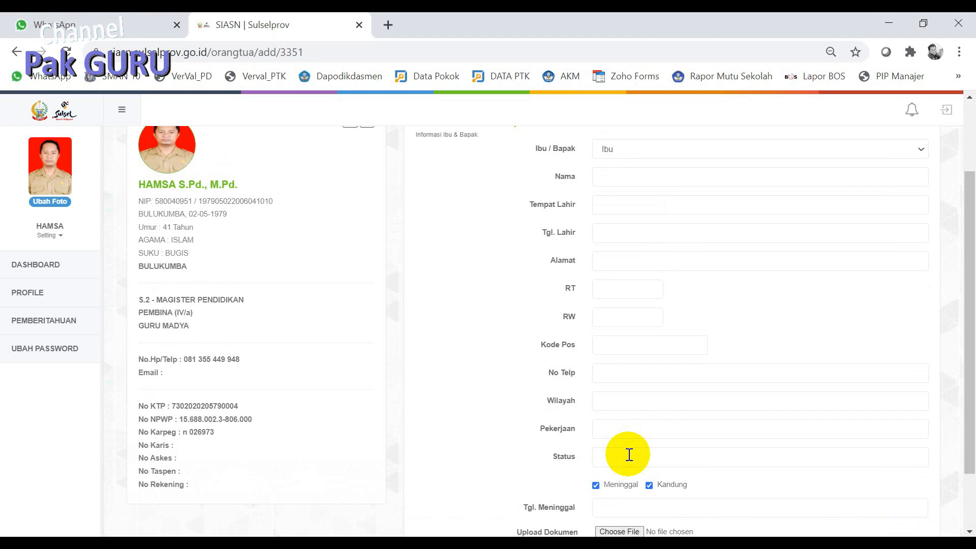
pyautogui.scroll(-2, 629, 454)
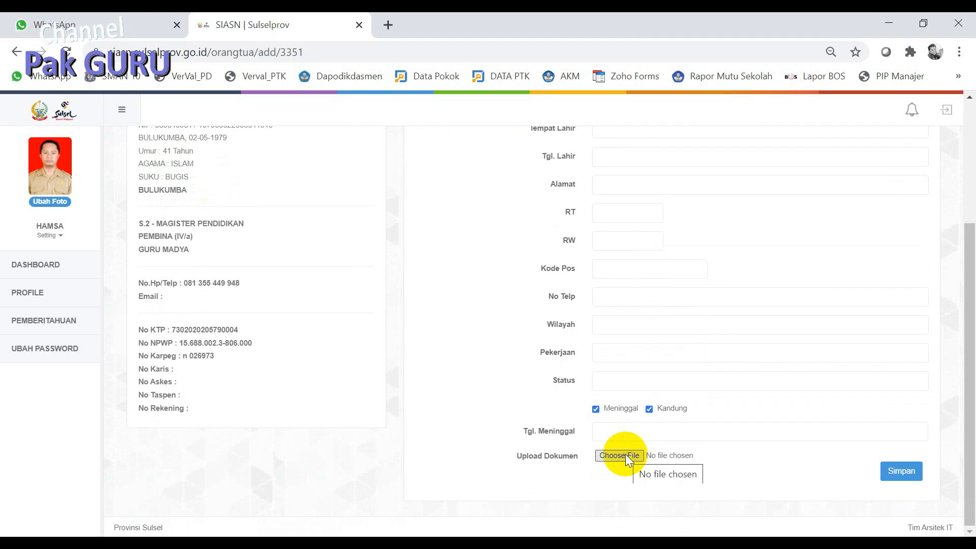
pyautogui.scroll(3, 626, 453)
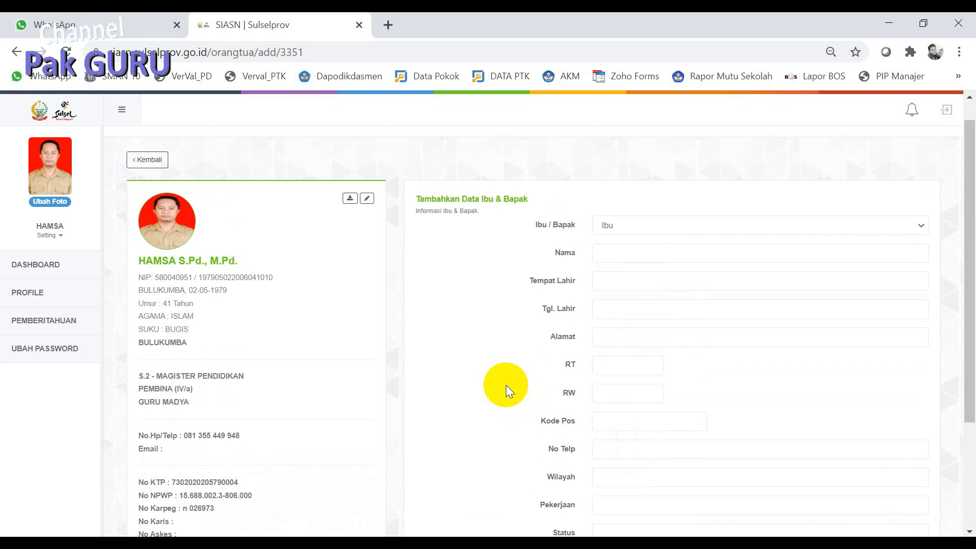
pyautogui.scroll(-3, 506, 387)
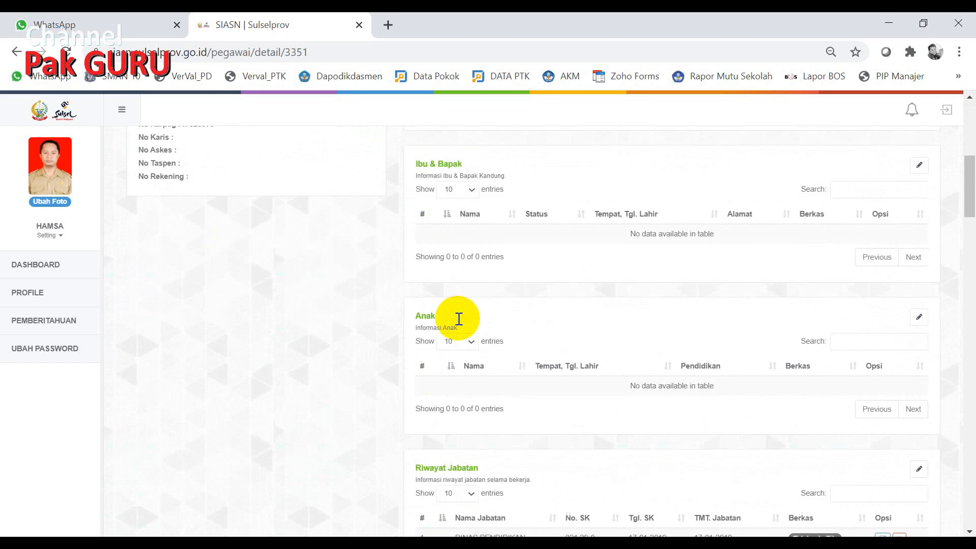
# - Open the form for adding Anak data from the profile and examine its birth fields and the Keluarga and Tunjangan options
pyautogui.scroll(-2, 458, 318)
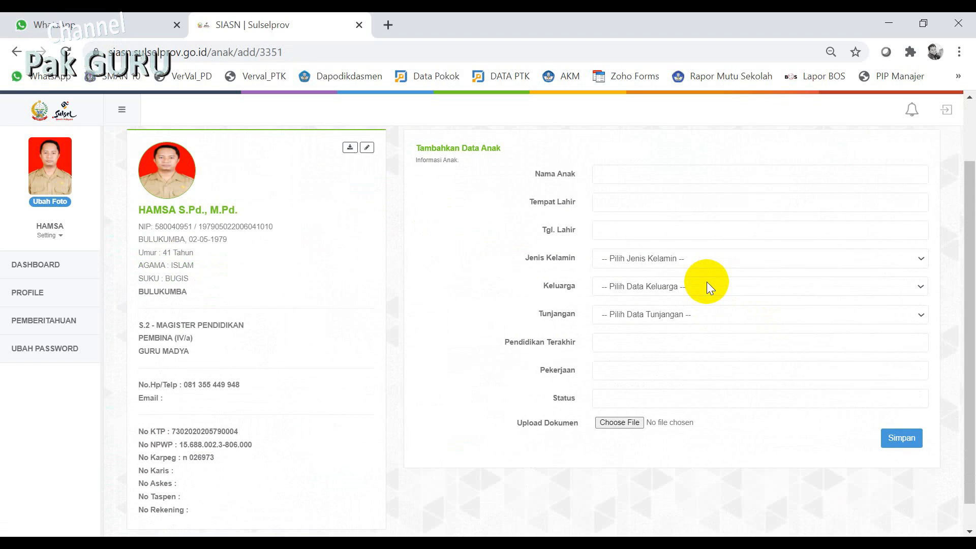
pyautogui.click(656, 174)
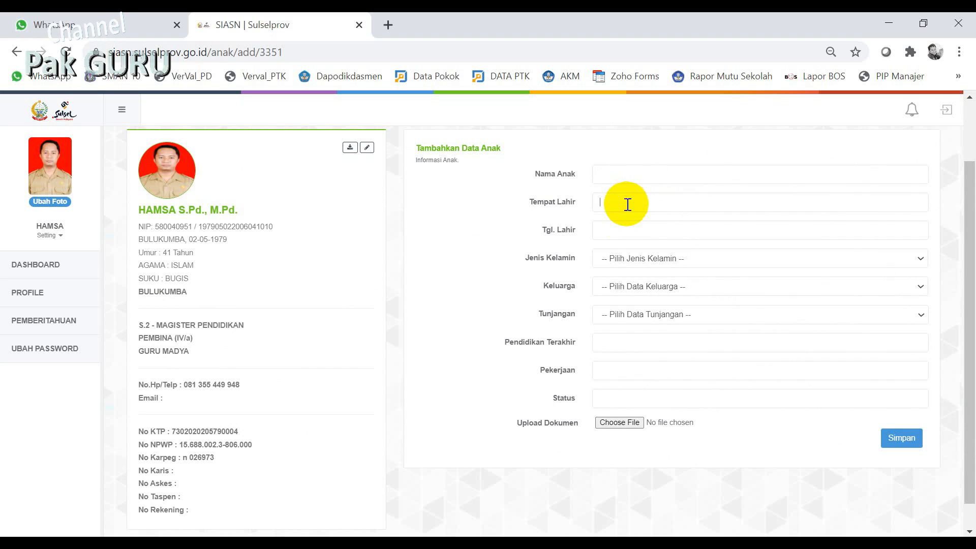
pyautogui.click(612, 229)
pyautogui.click(486, 241)
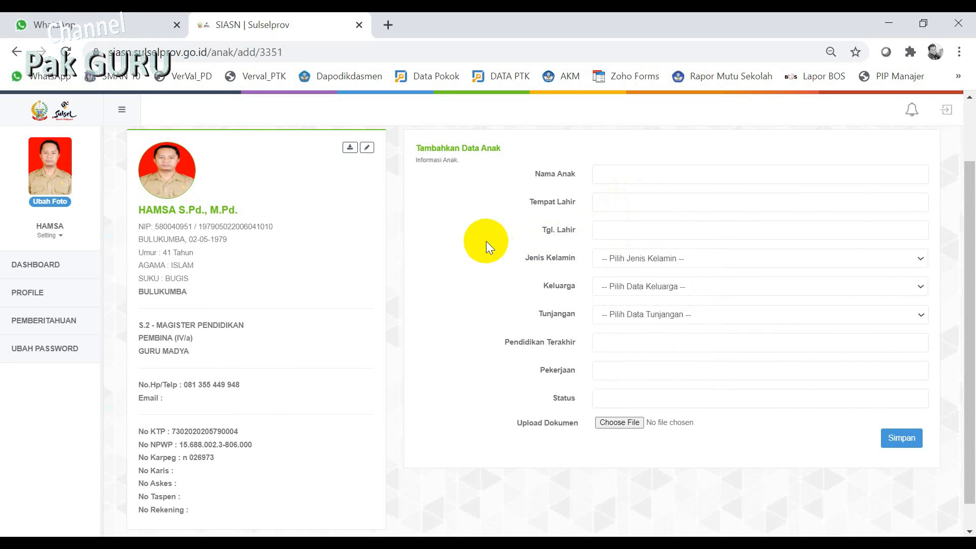
pyautogui.click(600, 286)
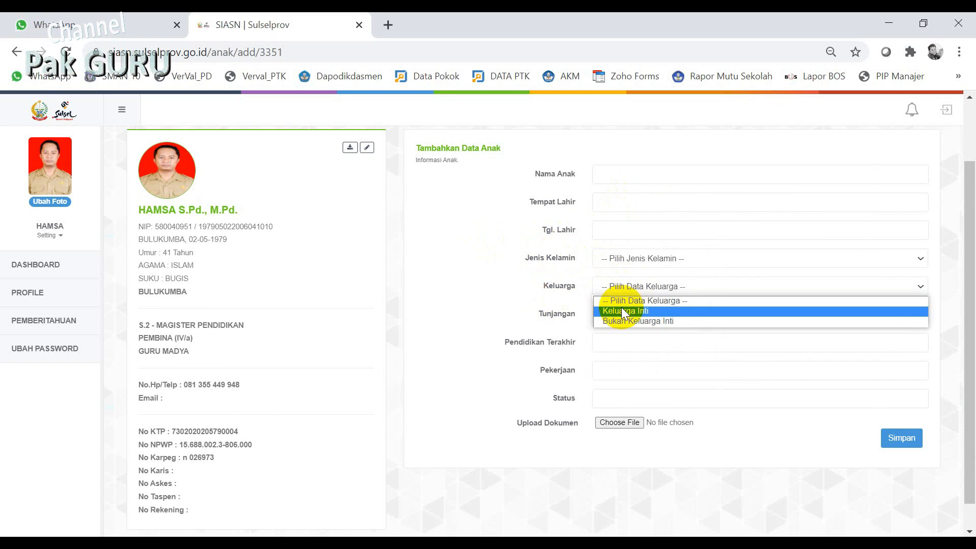
pyautogui.click(509, 289)
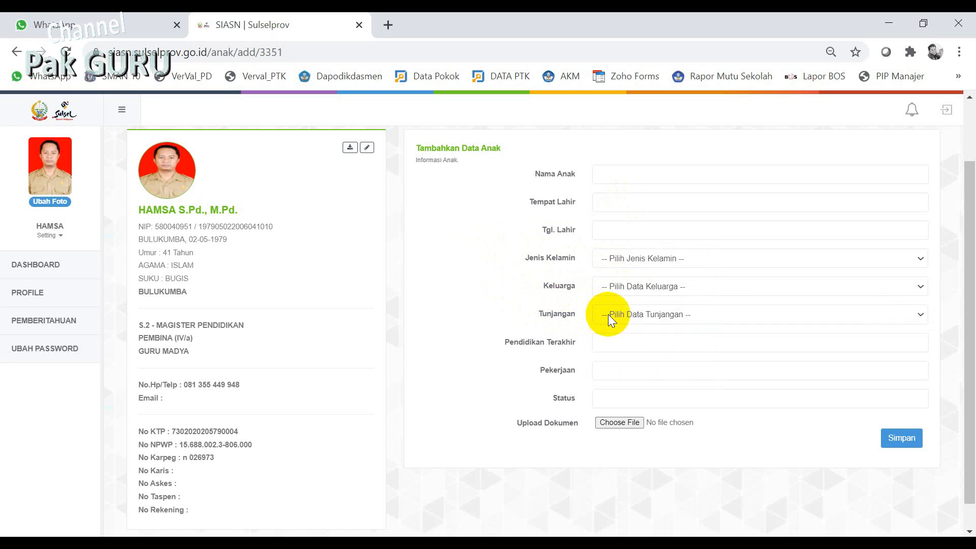
pyautogui.click(607, 314)
pyautogui.click(502, 311)
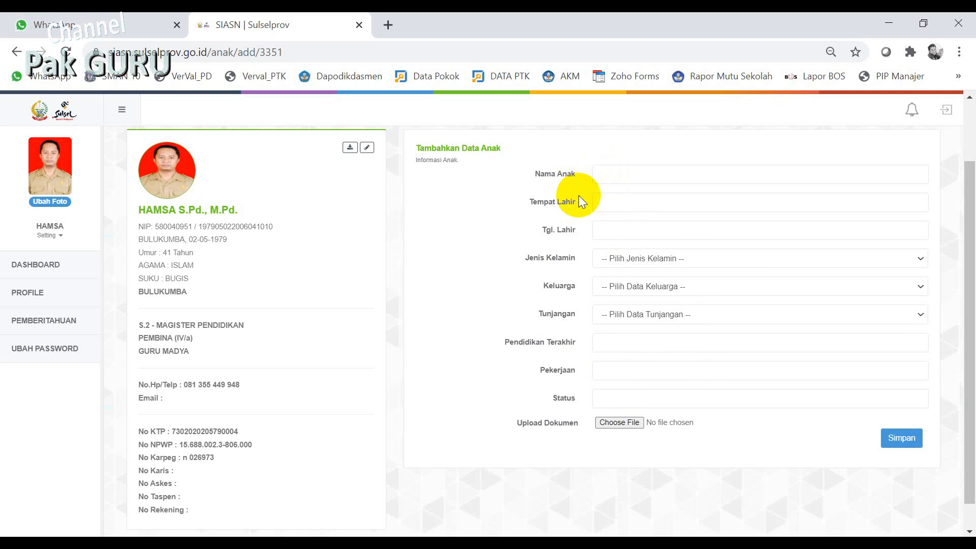
# - Return to the profile, open the form for adding a Riwayat Jabatan entry and check its No. SK and TGL SK Jabatan fields
pyautogui.scroll(2, 814, 282)
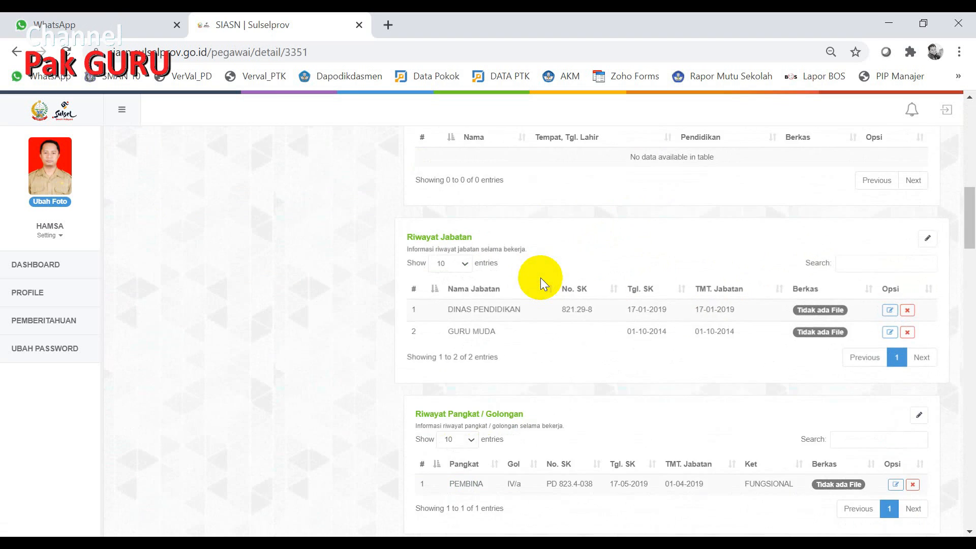
pyautogui.scroll(-1, 541, 277)
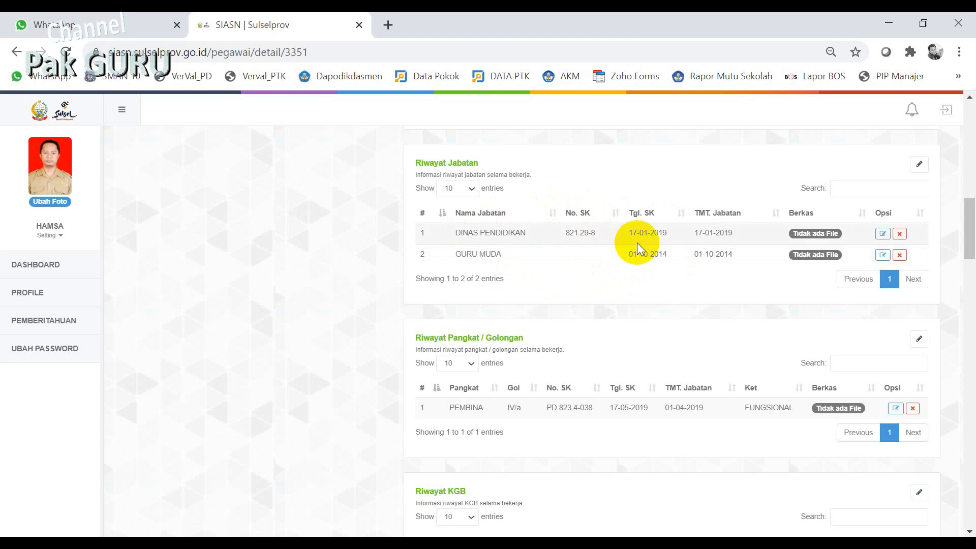
pyautogui.scroll(1, 788, 255)
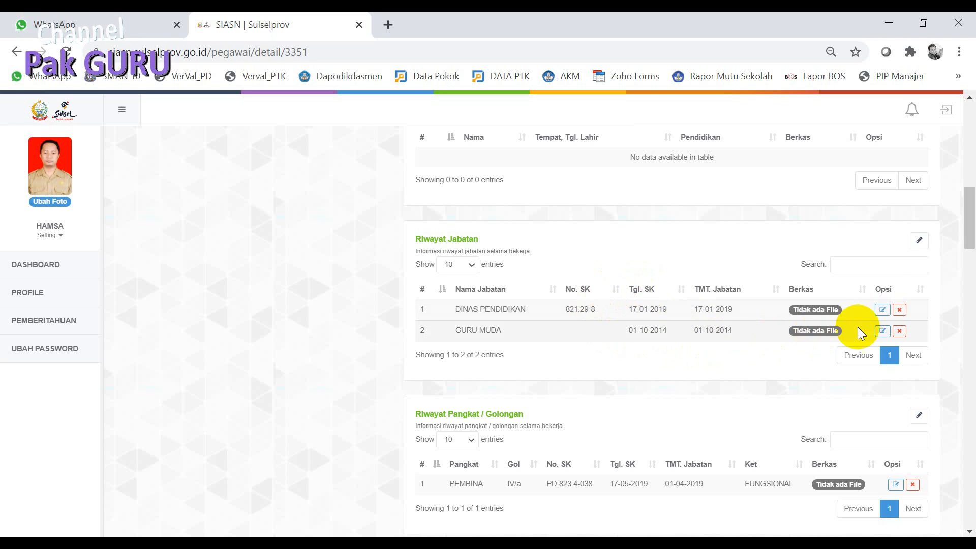
pyautogui.click(920, 241)
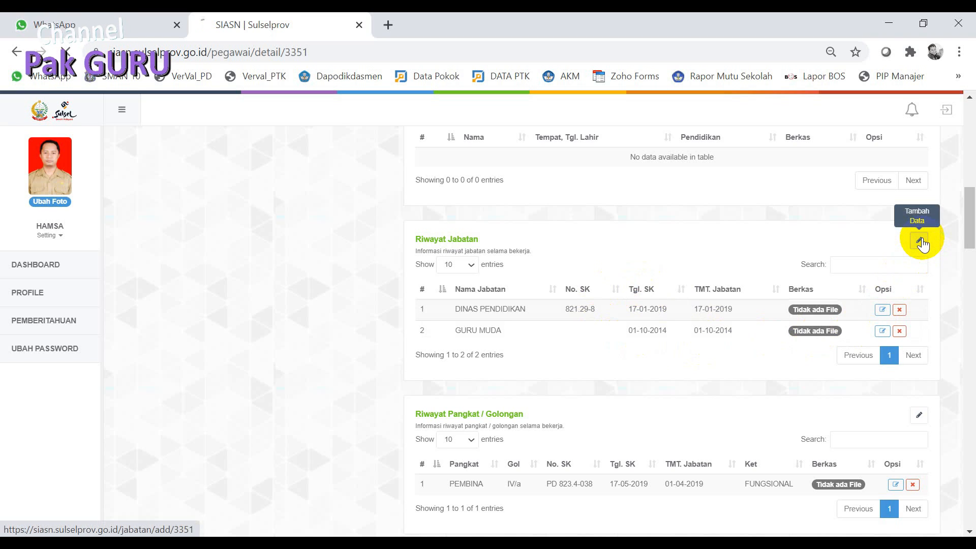
pyautogui.click(629, 175)
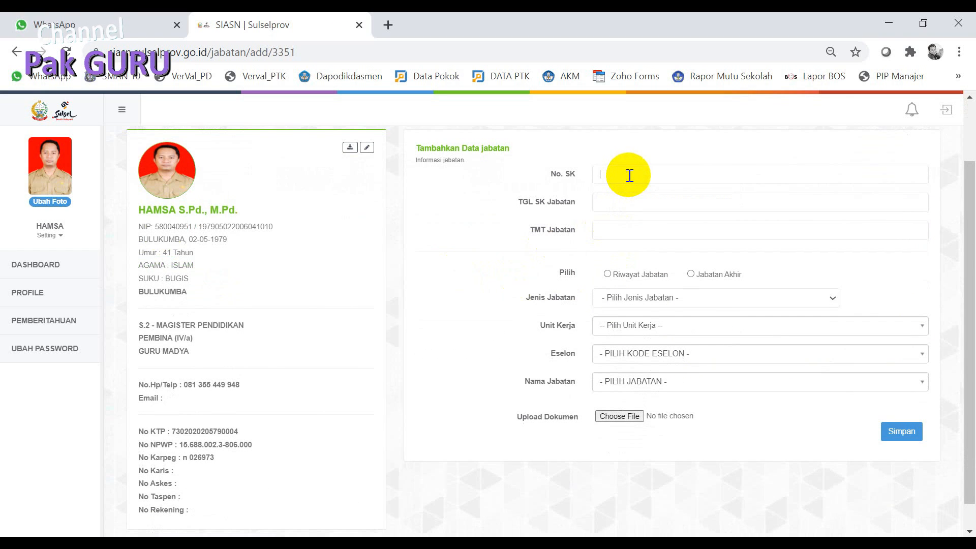
pyautogui.click(614, 200)
pyautogui.click(524, 238)
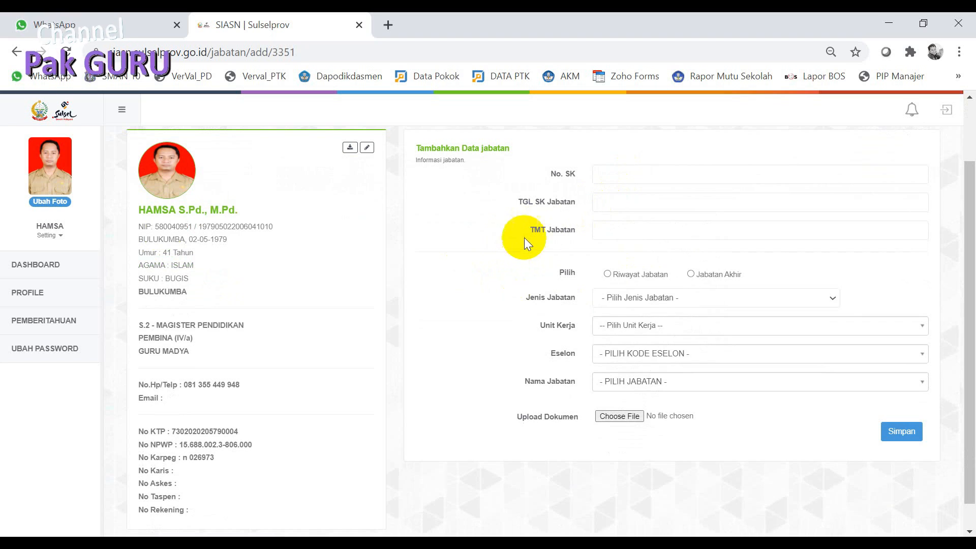
# - Classify the position as Riwayat Jabatan with Jenis Jabatan Fungsional and Unit Kerja DINAS PENDIDIKAN
pyautogui.scroll(-1, 561, 261)
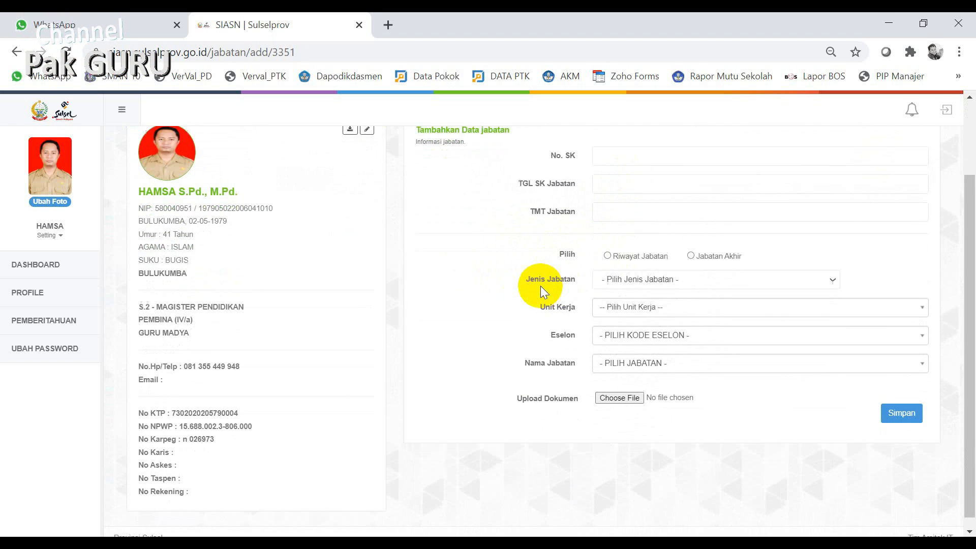
pyautogui.click(607, 246)
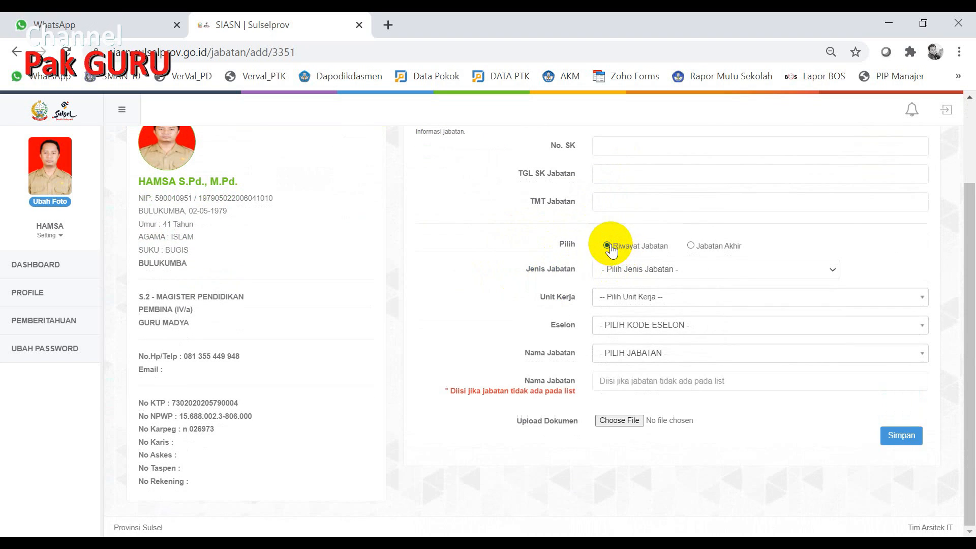
pyautogui.click(633, 270)
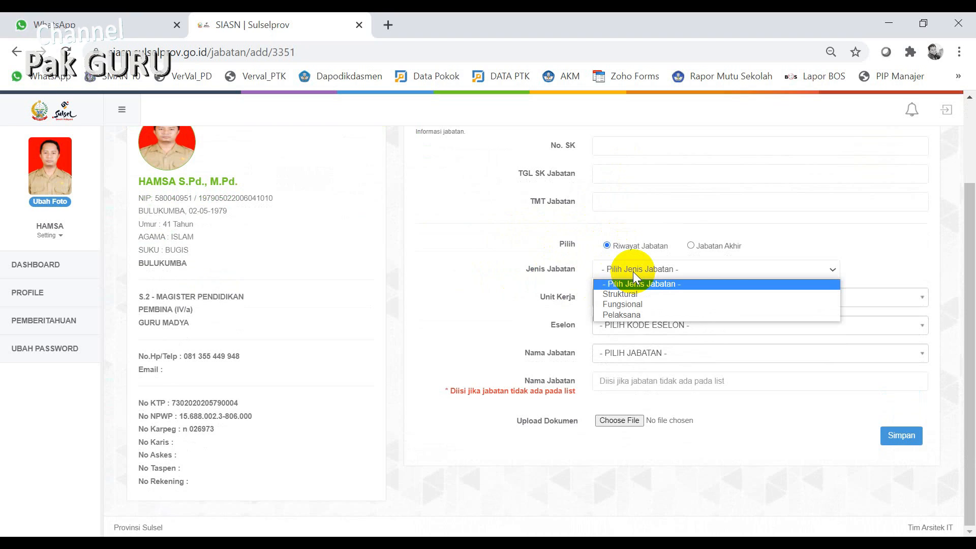
pyautogui.click(636, 306)
pyautogui.click(628, 299)
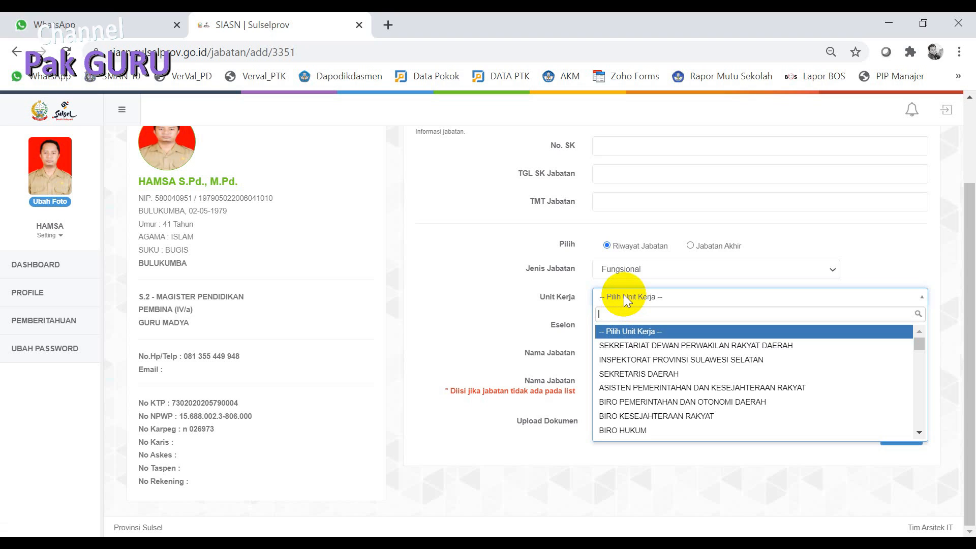
pyautogui.click(615, 327)
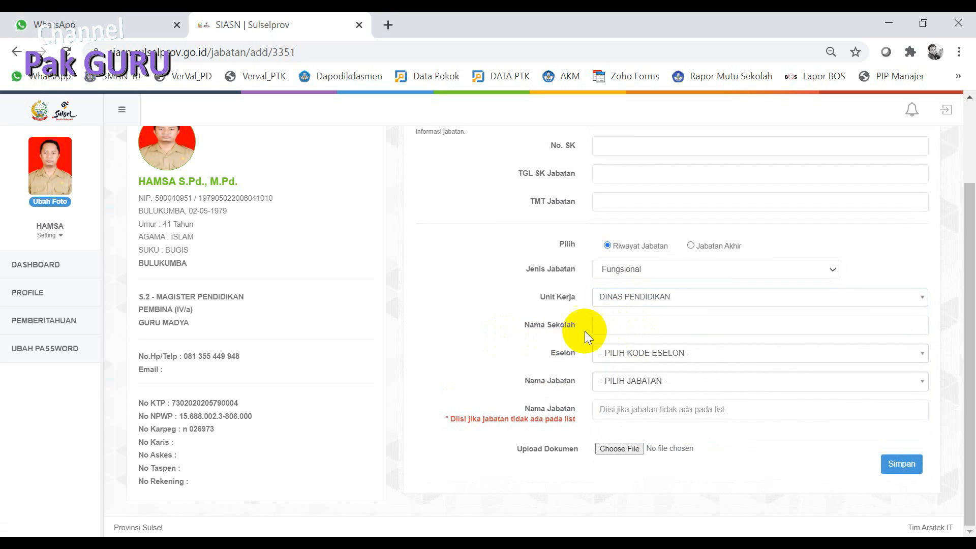
# - Set the Eselon to 10100 - JF TERTENTU and the listed Nama Jabatan to FUNGSIONAL
pyautogui.click(616, 333)
pyautogui.click(605, 361)
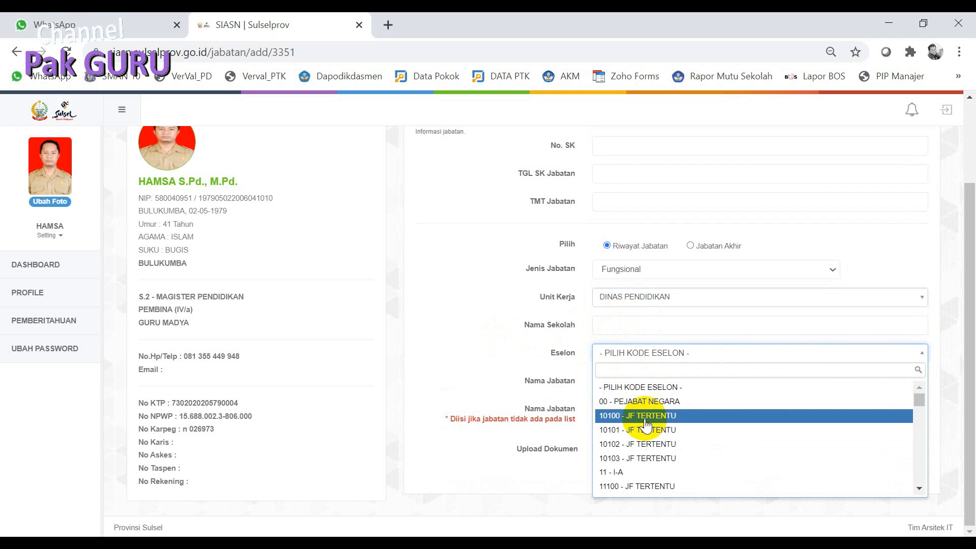
pyautogui.click(645, 423)
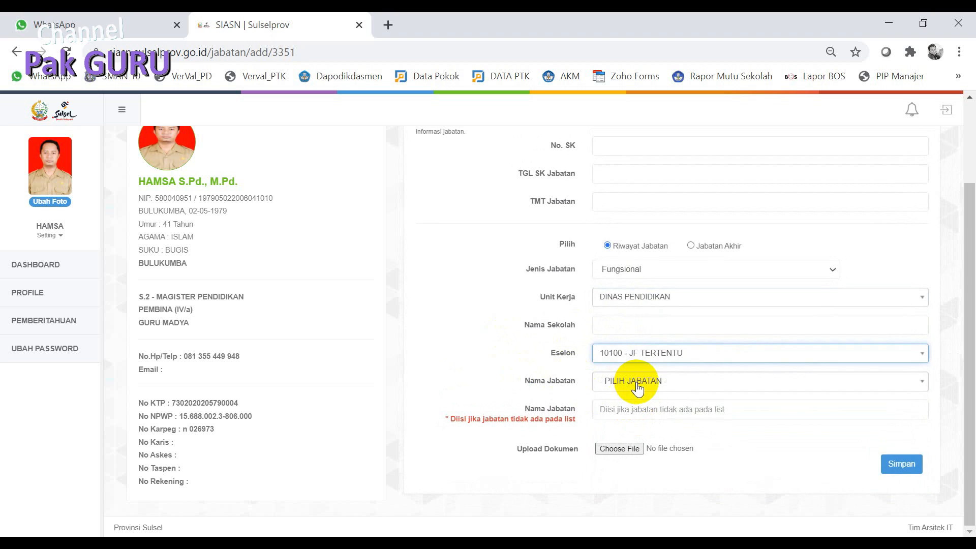
pyautogui.click(637, 383)
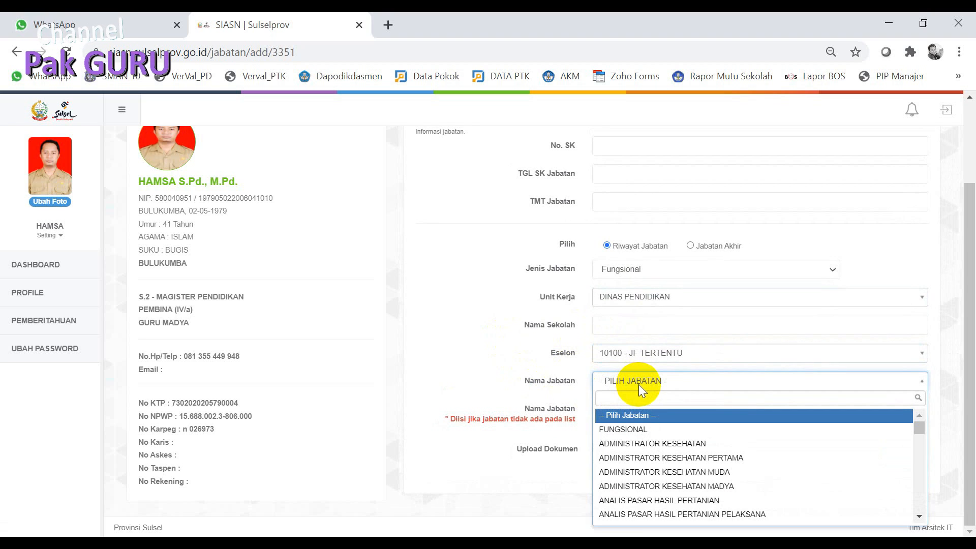
pyautogui.write('fu')
pyautogui.click(642, 415)
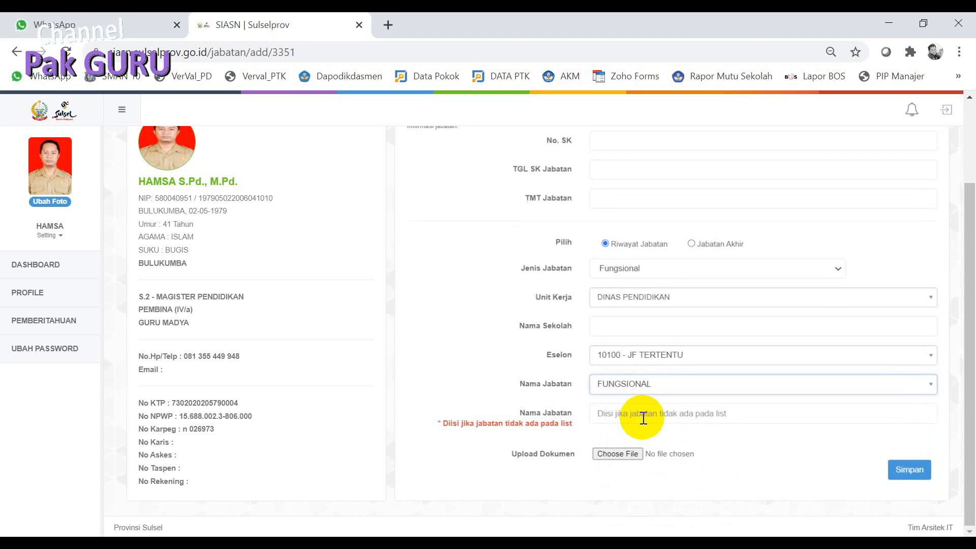
# - Enter Kepala Sekolah as the Nama Jabatan not found in the list and submit the position entry
pyautogui.click(614, 410)
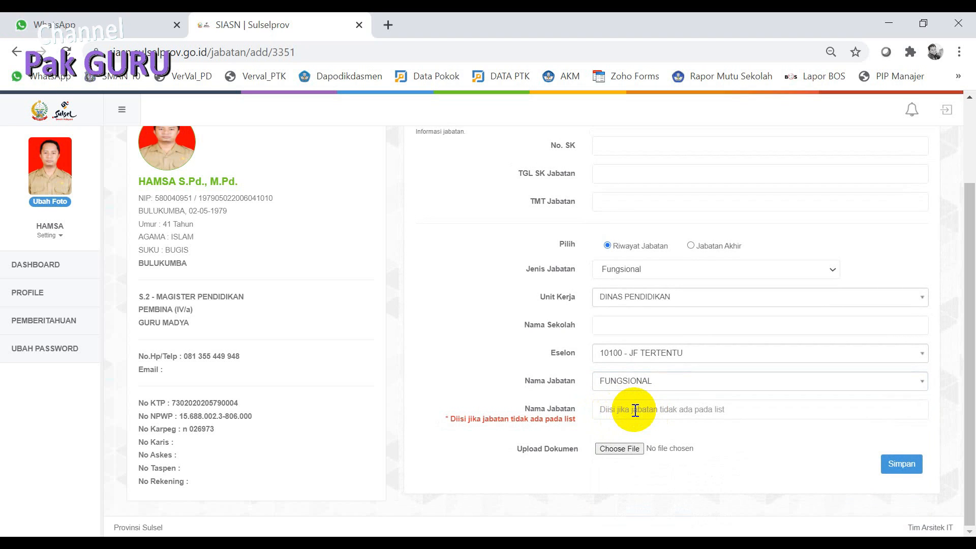
pyautogui.write('Kepala Sekolah')
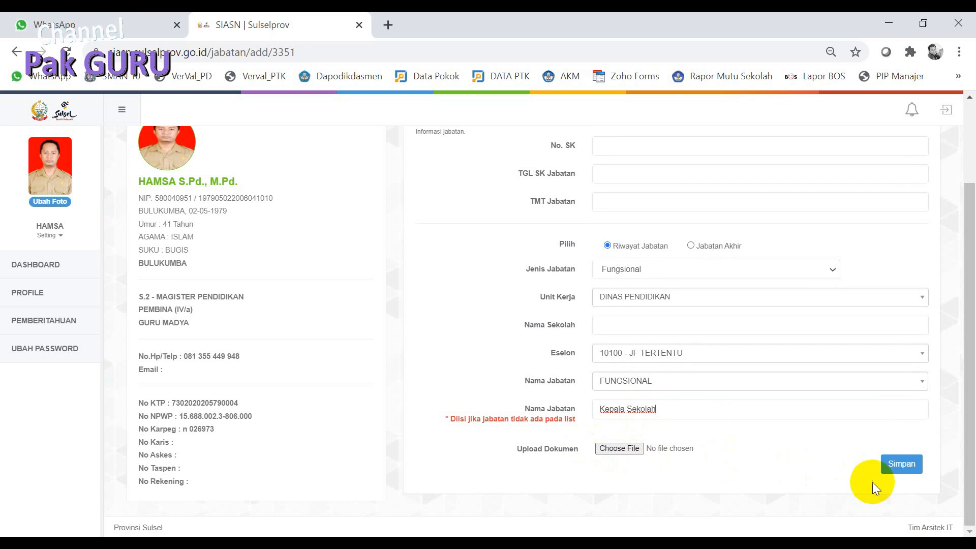
pyautogui.click(883, 463)
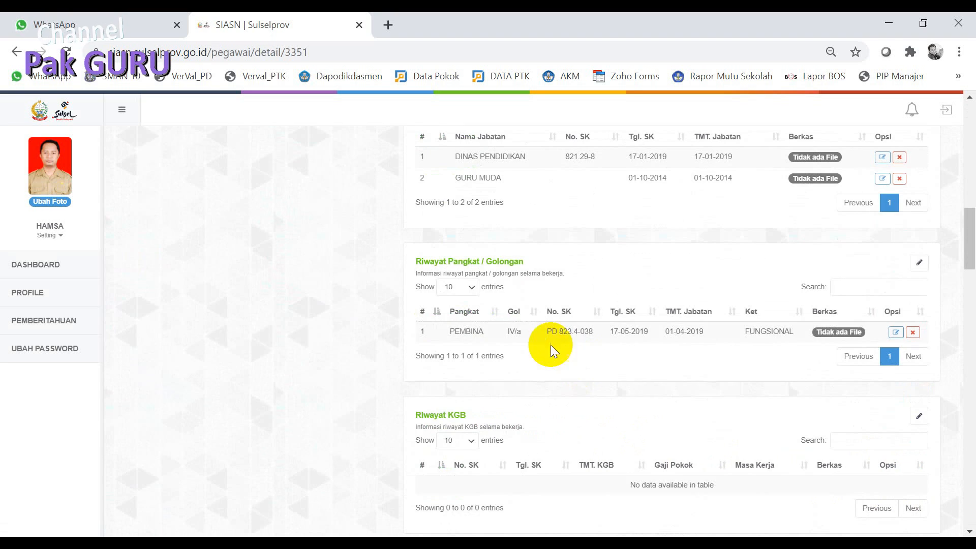
# - Start a new Data Pangkat entry as Riwayat Pangkat with Golongan III/a - PENATA MUDA and Keterangan PNS
pyautogui.click(918, 269)
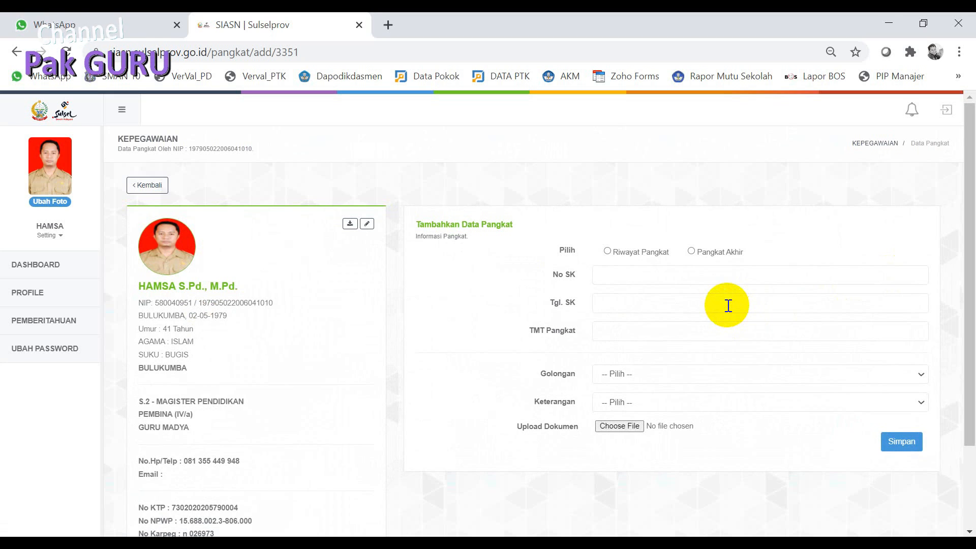
pyautogui.click(608, 251)
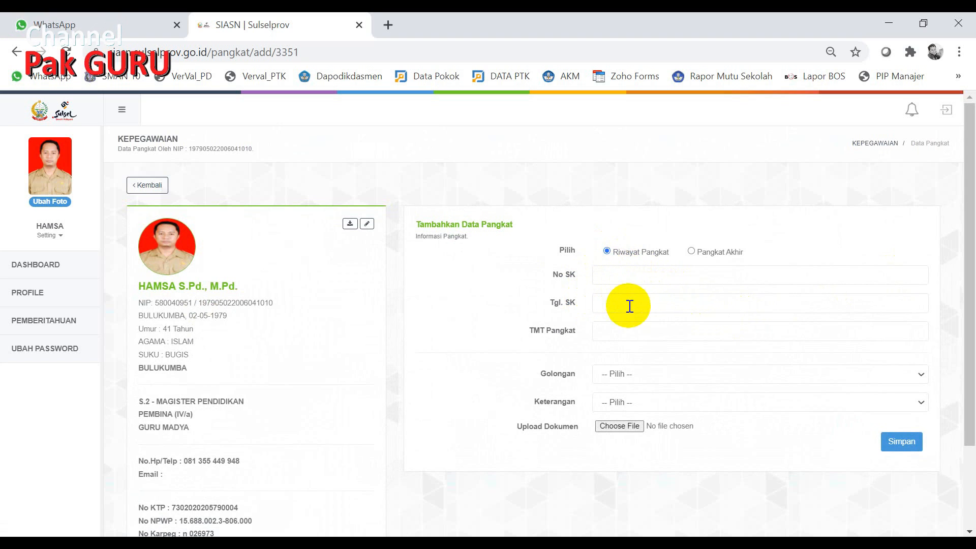
pyautogui.click(606, 380)
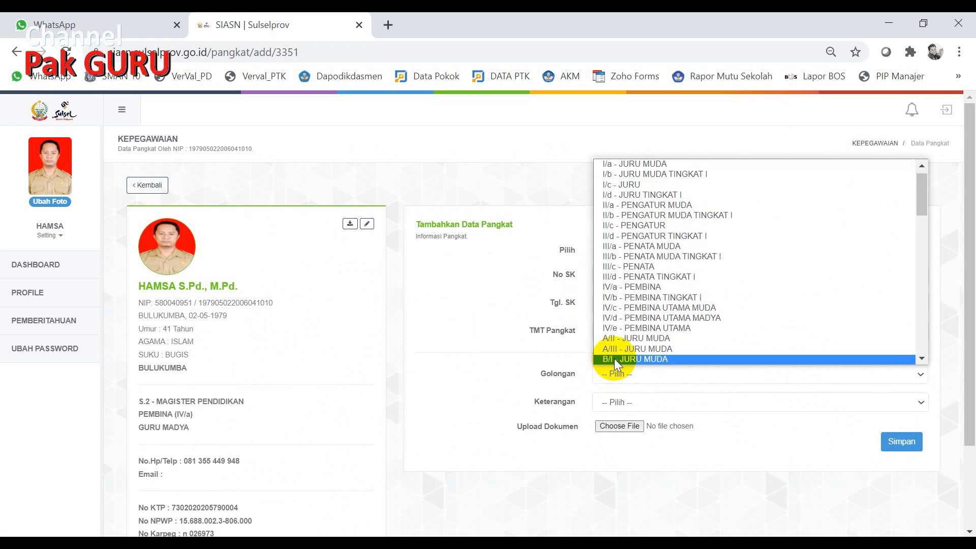
pyautogui.click(640, 249)
pyautogui.click(618, 401)
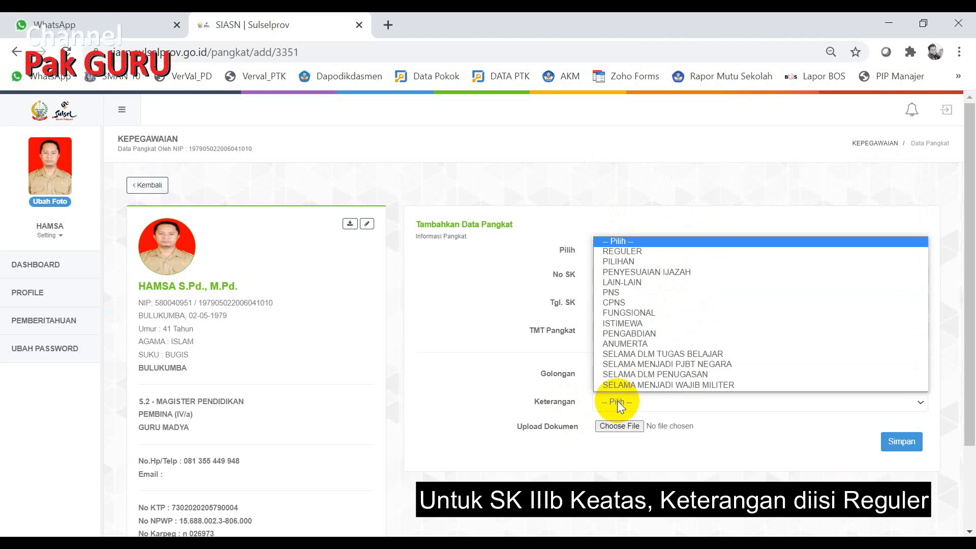
pyautogui.click(657, 295)
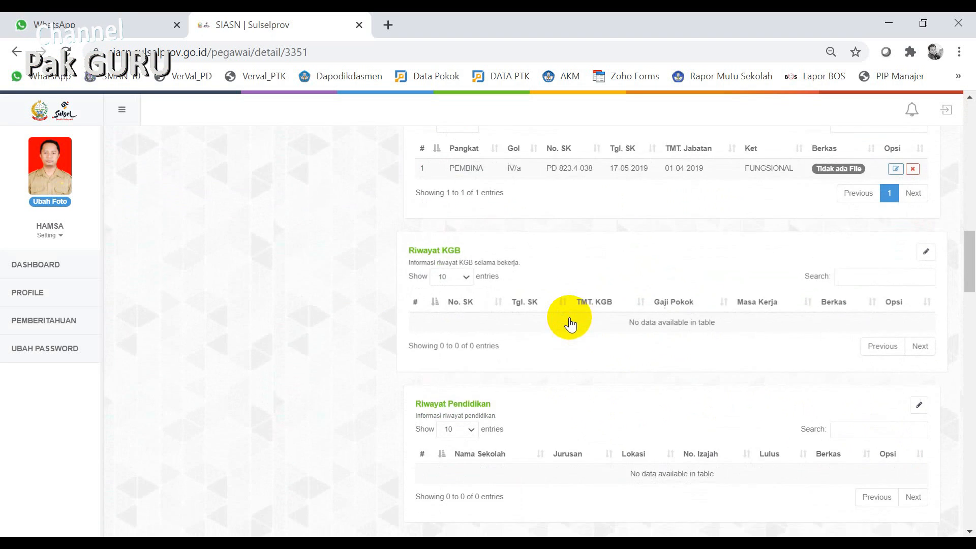
# - Return to the profile, open the form for adding Riwayat KGB data and check its No SK and Tgl. SK fields
pyautogui.scroll(-2, 567, 323)
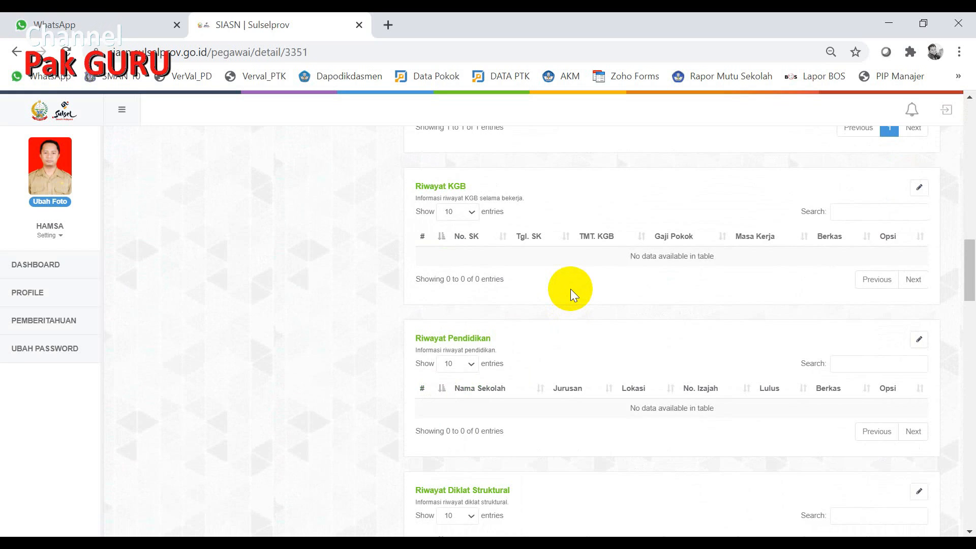
pyautogui.click(916, 192)
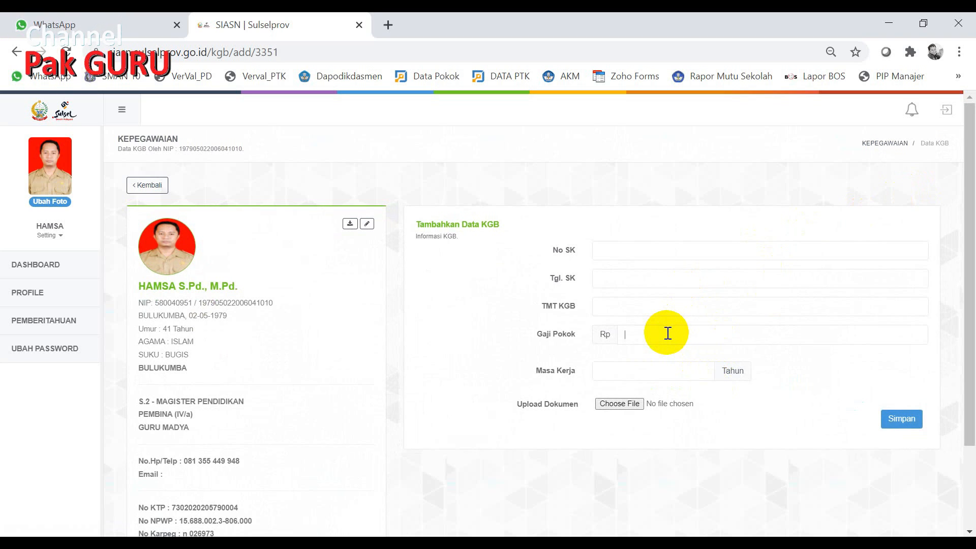
pyautogui.click(621, 251)
pyautogui.click(616, 276)
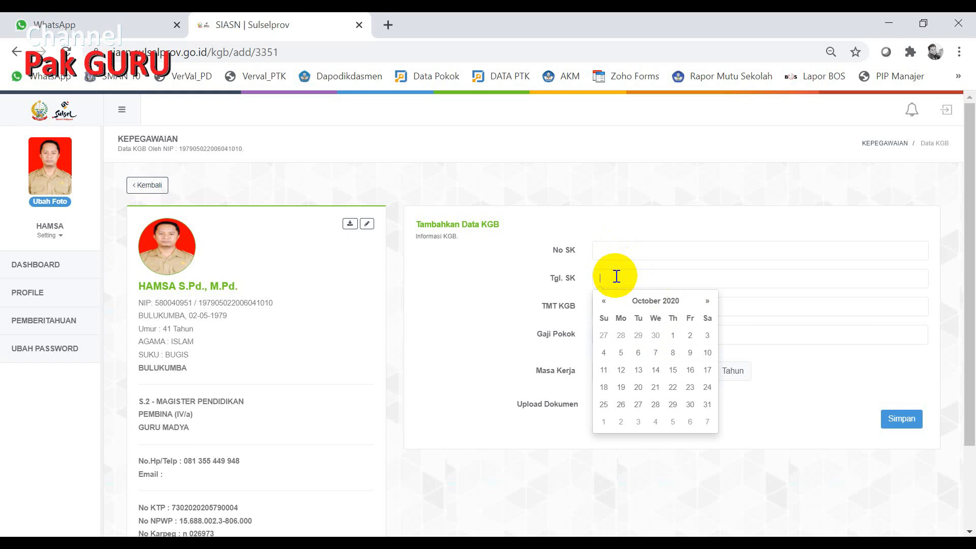
pyautogui.click(533, 330)
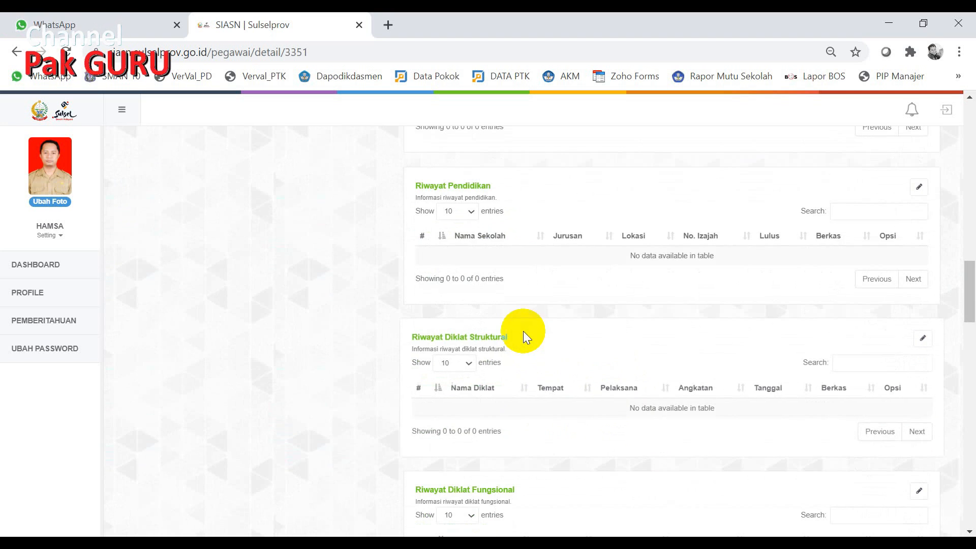
# - Start a new Riwayat Pendidikan entry with Tingkat Pendidikan SD/MI/SR and Jurusan SEKOLAH DASAR
pyautogui.click(924, 190)
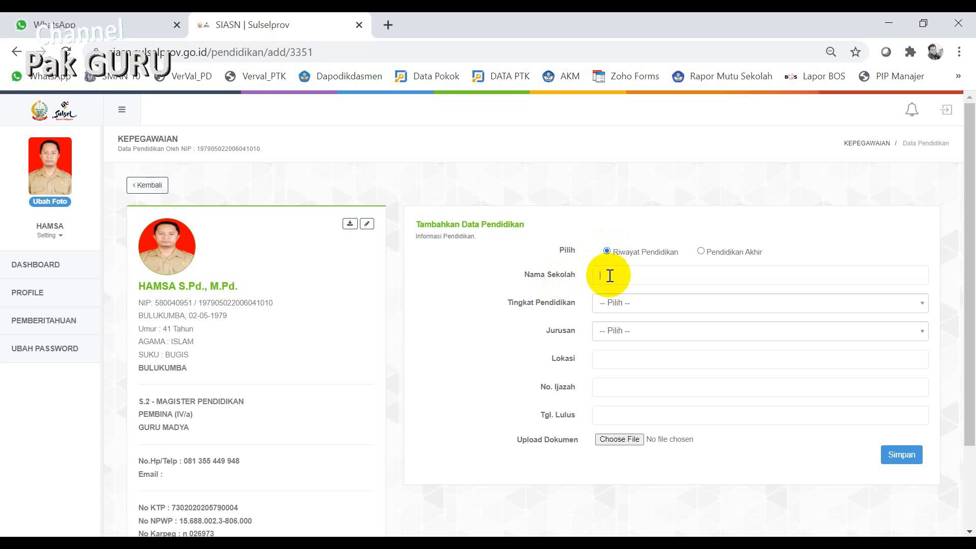
pyautogui.click(645, 304)
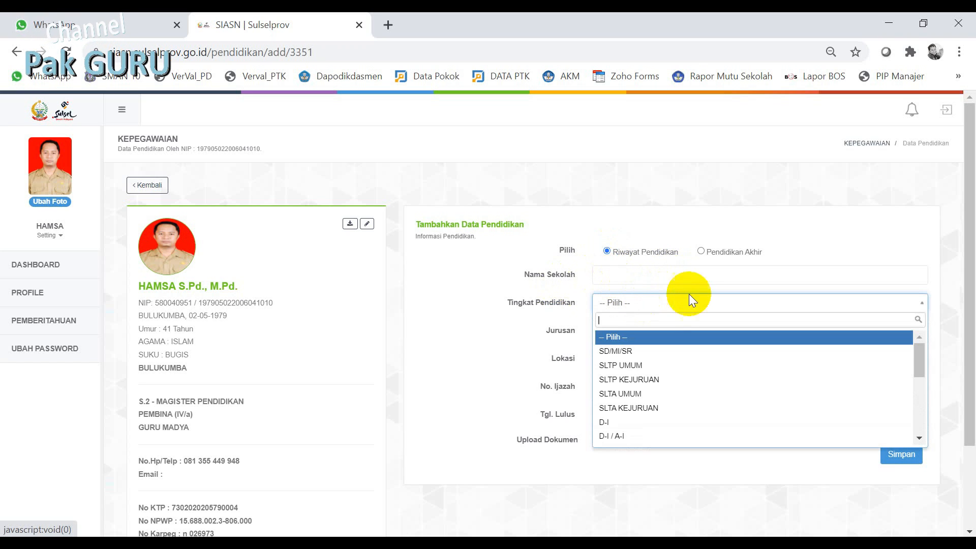
pyautogui.click(639, 355)
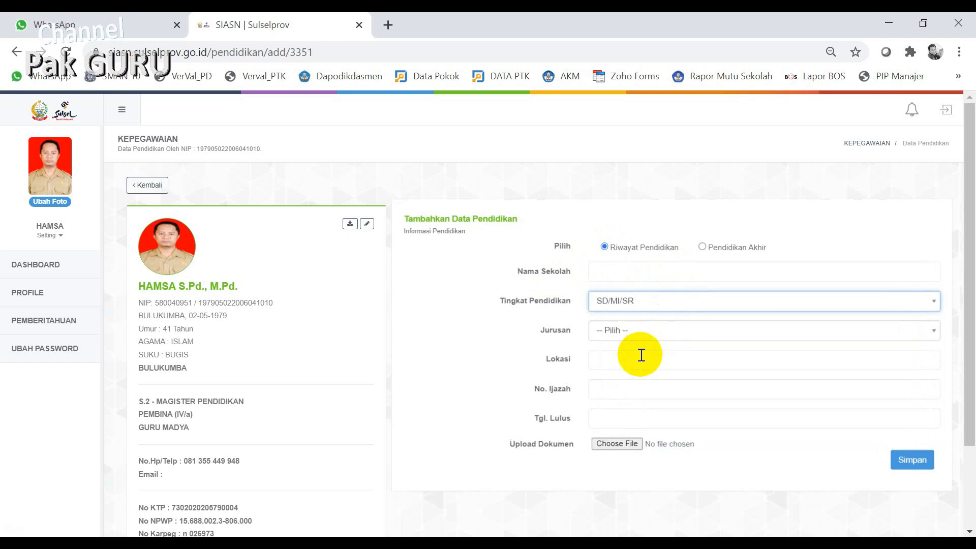
pyautogui.click(613, 335)
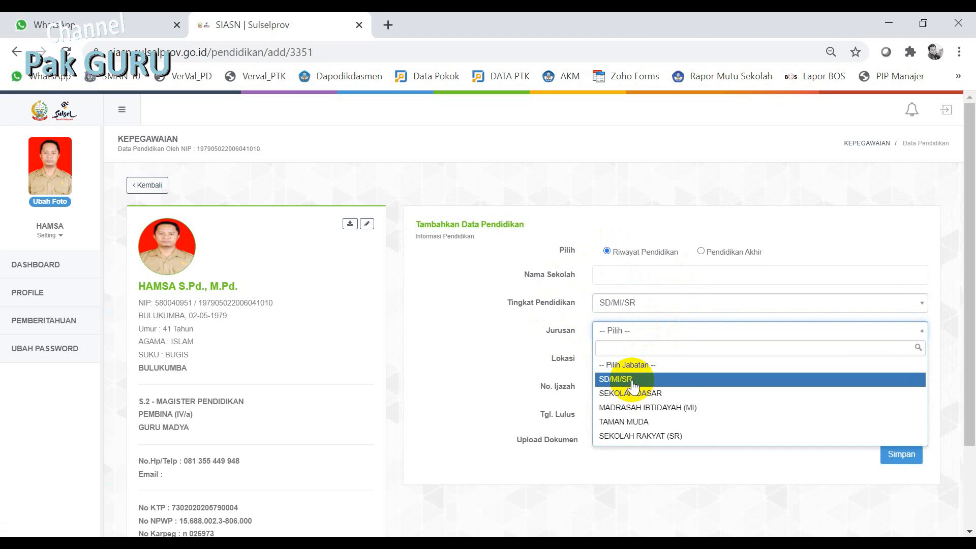
pyautogui.click(639, 400)
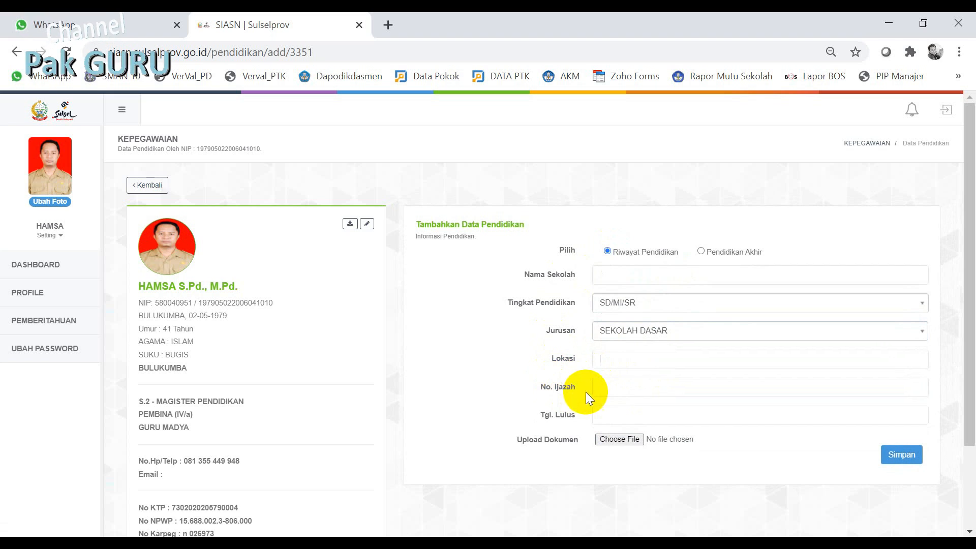
# - Check the No. Ijazah and Tgl. Lulus fields of the education entry
pyautogui.click(612, 389)
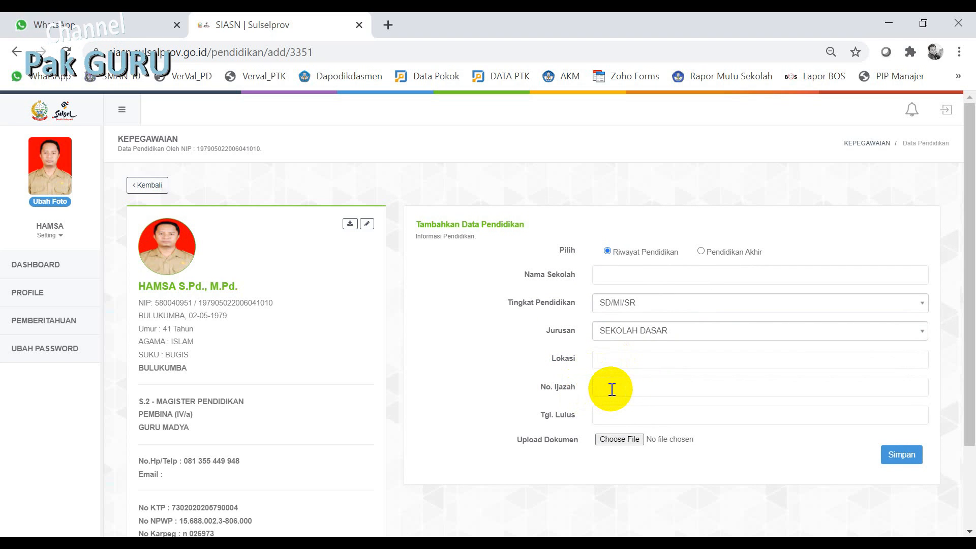
pyautogui.click(616, 413)
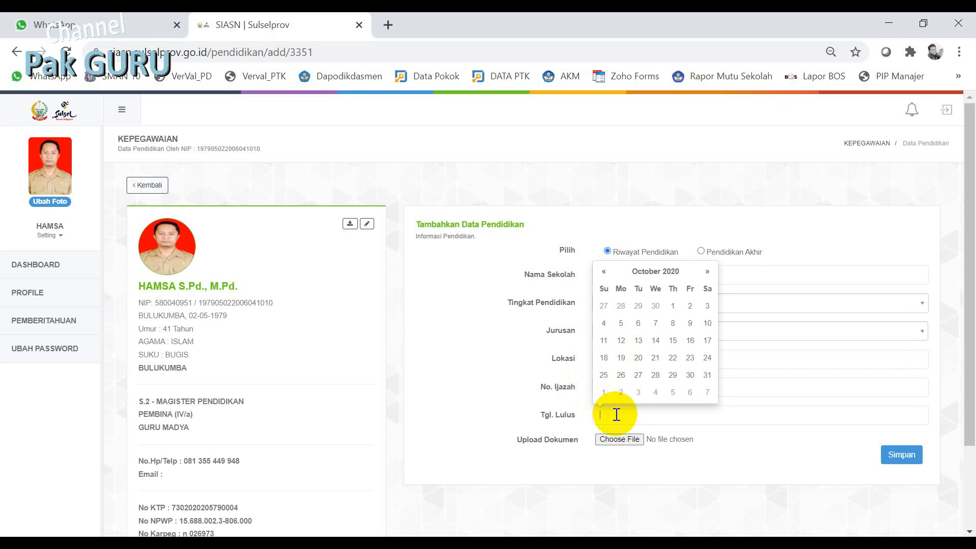
pyautogui.click(645, 466)
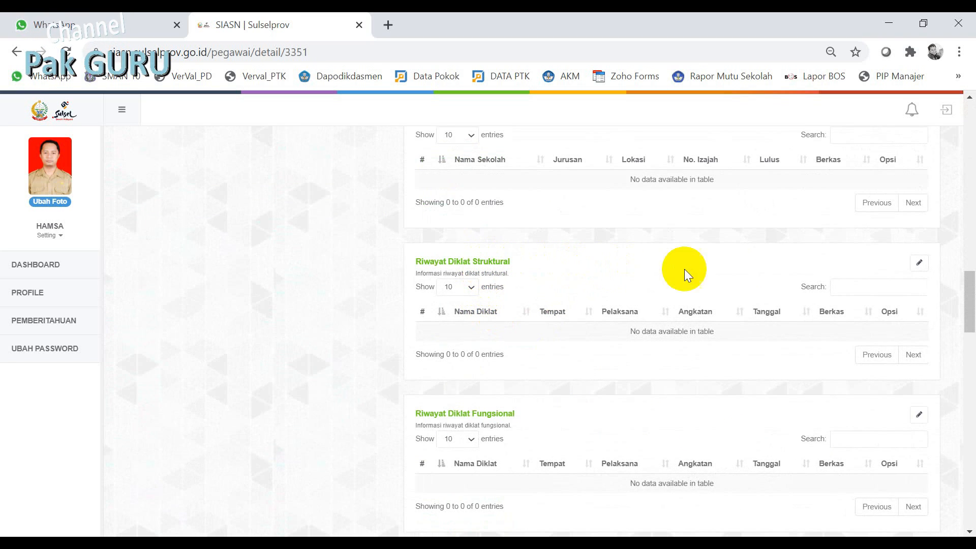
# - Open the forms for adding Diklat Struktural and Diklat Fungsional data from the profile and examine the training fields and document upload
pyautogui.click(921, 265)
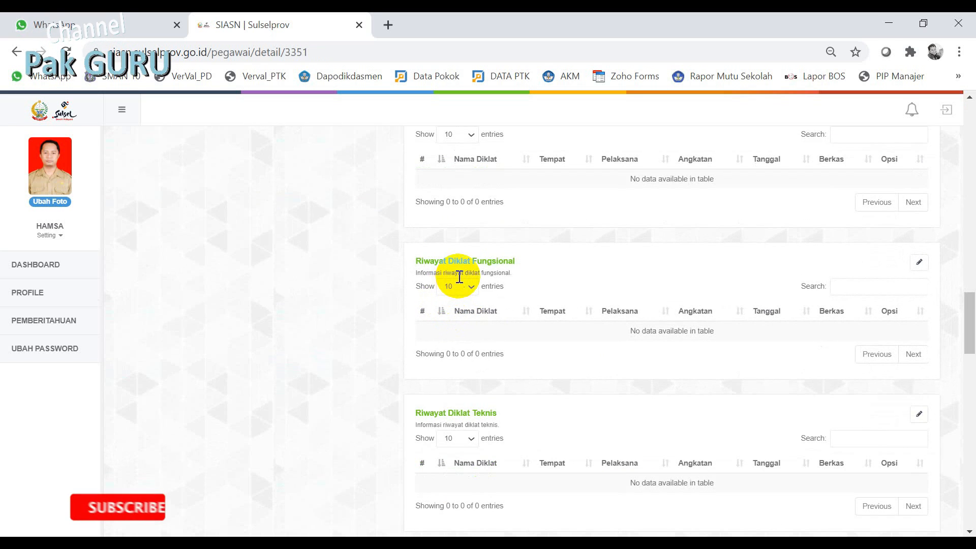
pyautogui.click(472, 267)
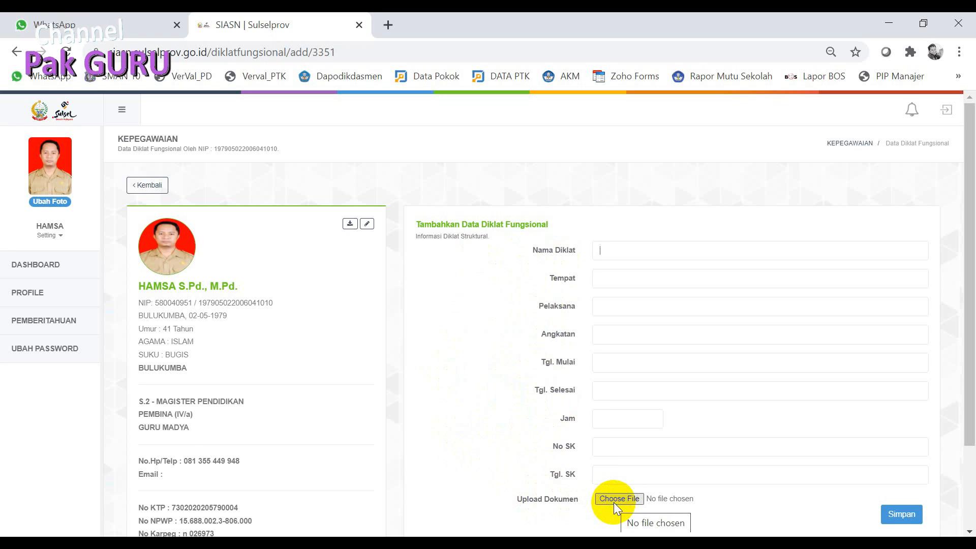
pyautogui.click(899, 524)
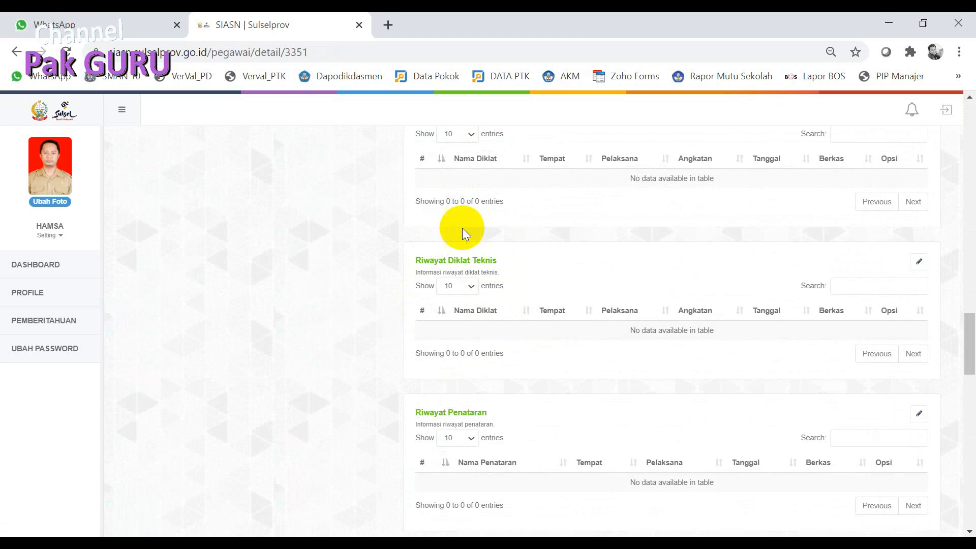
# - Review the Riwayat Diklat Teknis and Penataran sections and open the form for adding Riwayat Seminar/Lokakarya/Simposium data
pyautogui.scroll(-3, 555, 260)
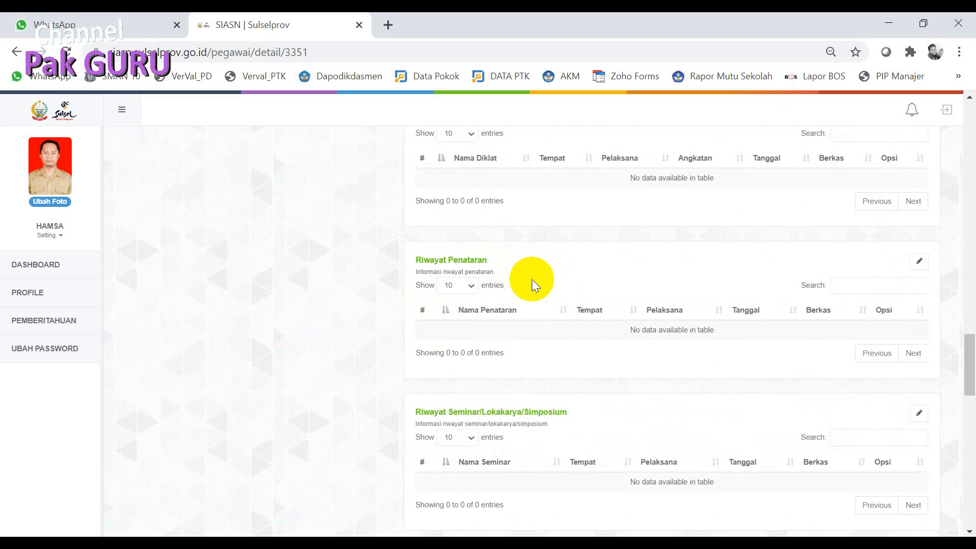
pyautogui.scroll(-3, 532, 279)
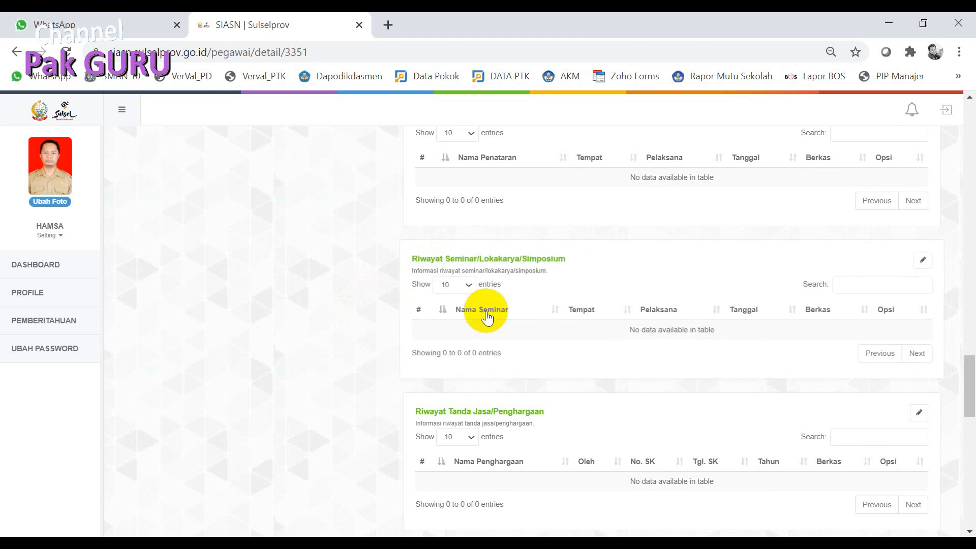
pyautogui.click(919, 260)
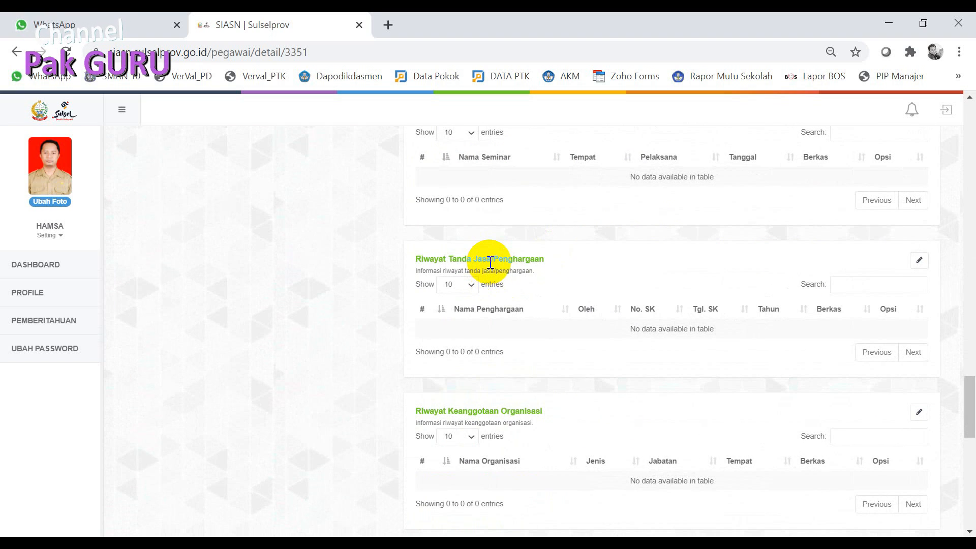
# - Open the form for adding Riwayat Tanda Jasa/Penghargaan data and check its Oleh, Tgl. SK and Tahun fields
pyautogui.click(920, 261)
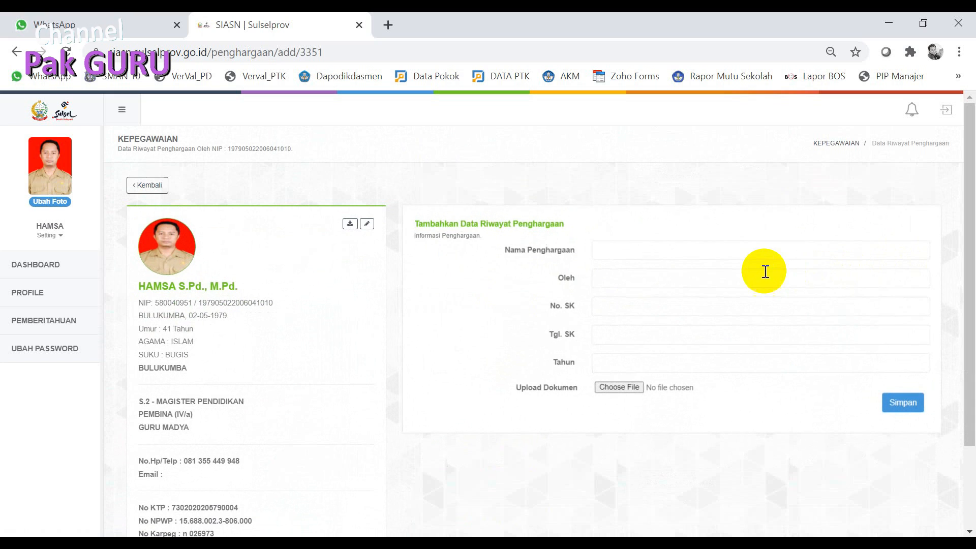
pyautogui.click(619, 276)
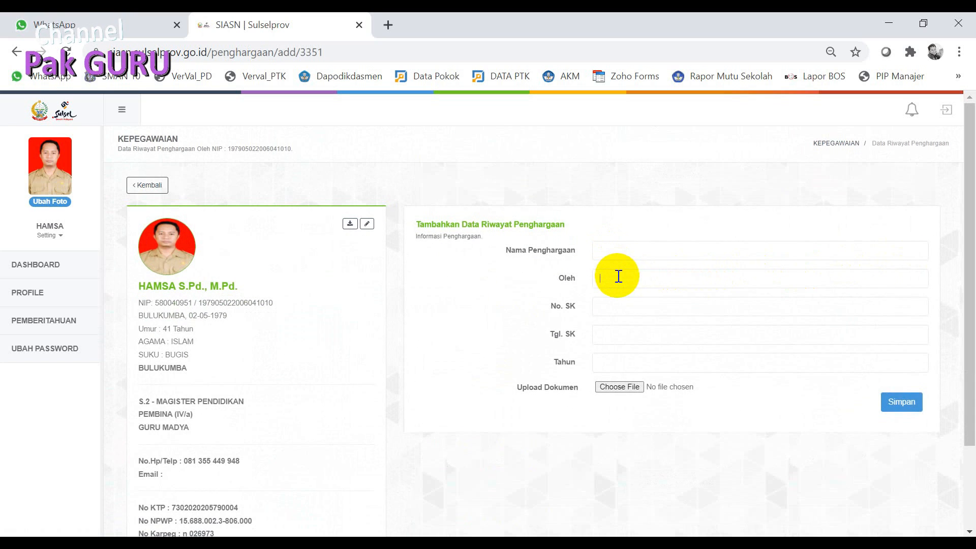
pyautogui.click(613, 339)
pyautogui.click(624, 365)
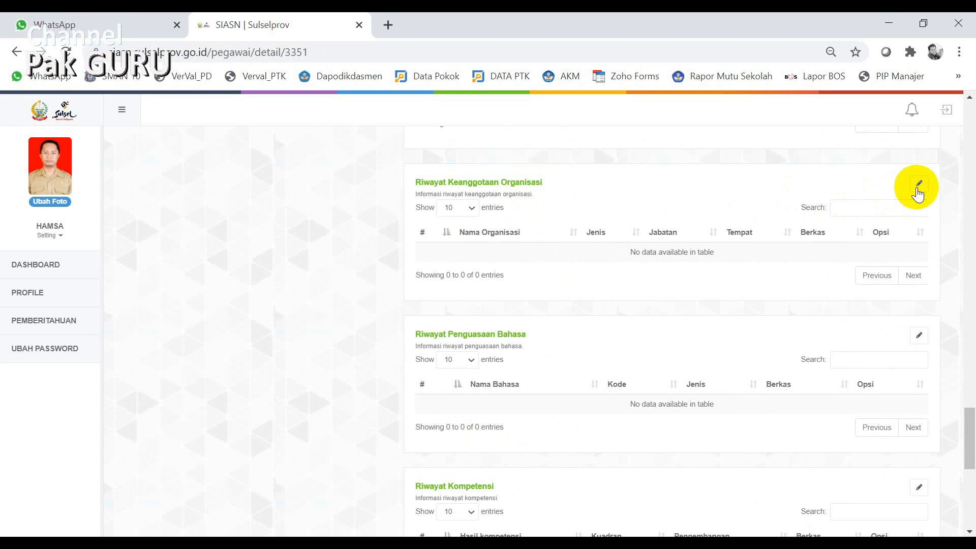
# - Open the form for adding Riwayat Keanggotaan Organisasi data from the profile and examine its fields and document upload
pyautogui.click(920, 185)
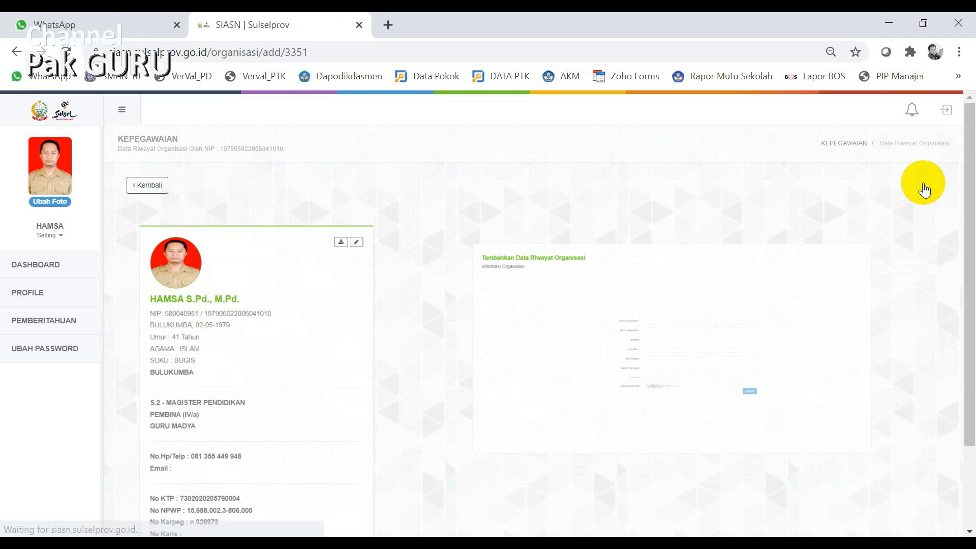
pyautogui.scroll(-1, 581, 213)
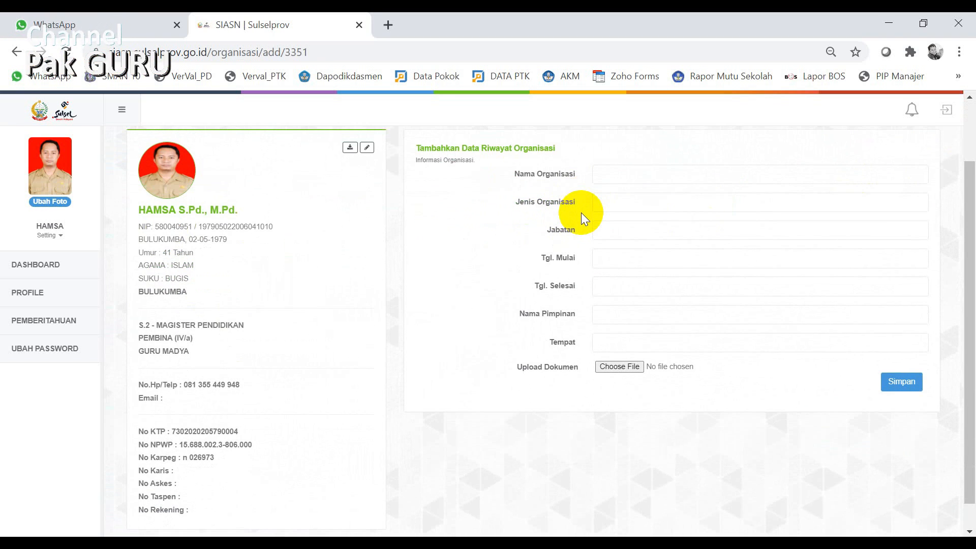
pyautogui.scroll(2, 581, 212)
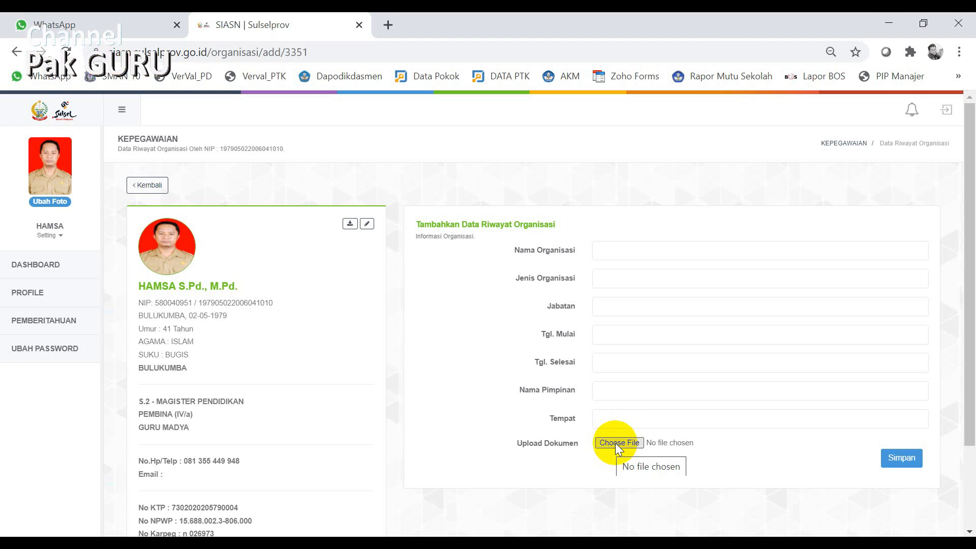
pyautogui.click(897, 463)
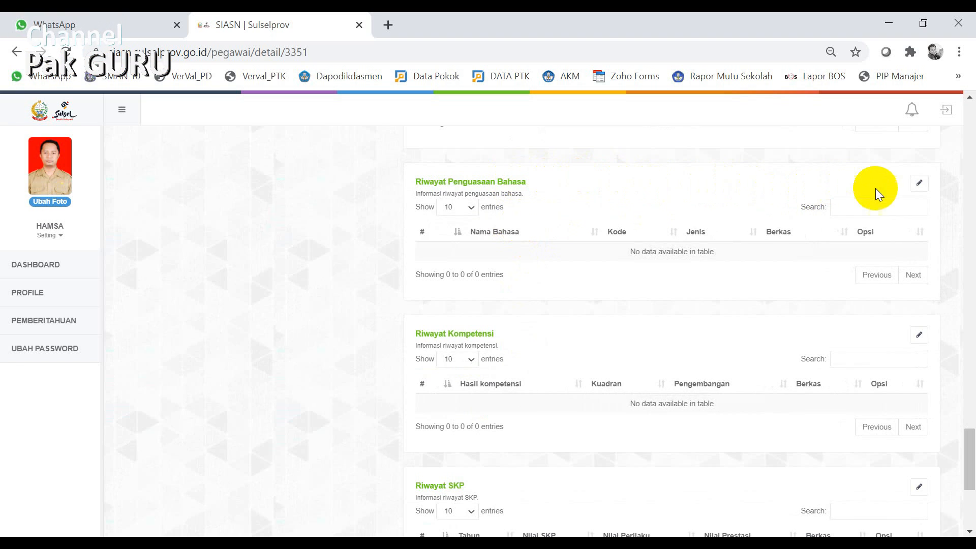
# - Open the form for adding Riwayat Bahasa data, try "-" as the Kode, and check the Nama Bahasa and Jenis fields
pyautogui.click(919, 188)
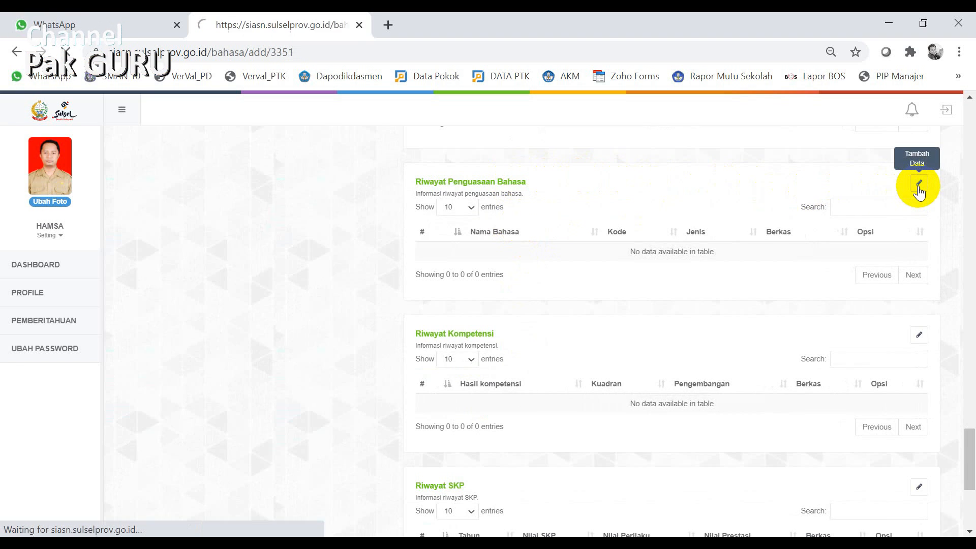
pyautogui.click(657, 248)
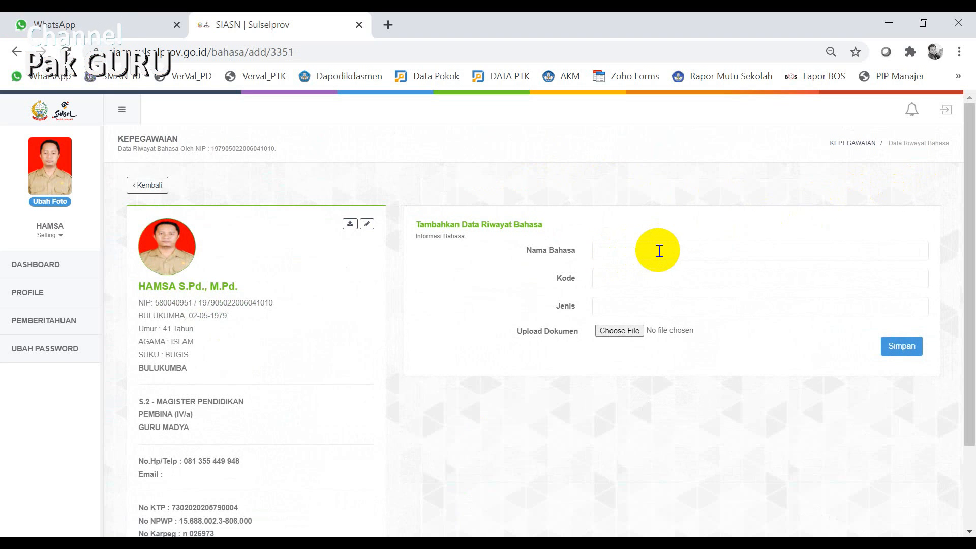
pyautogui.click(640, 278)
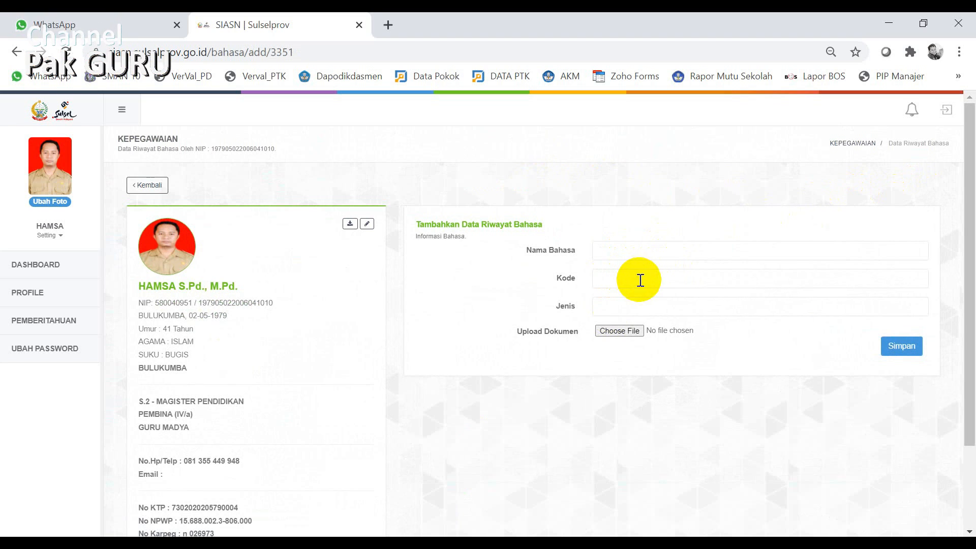
pyautogui.write('-')
pyautogui.click(625, 308)
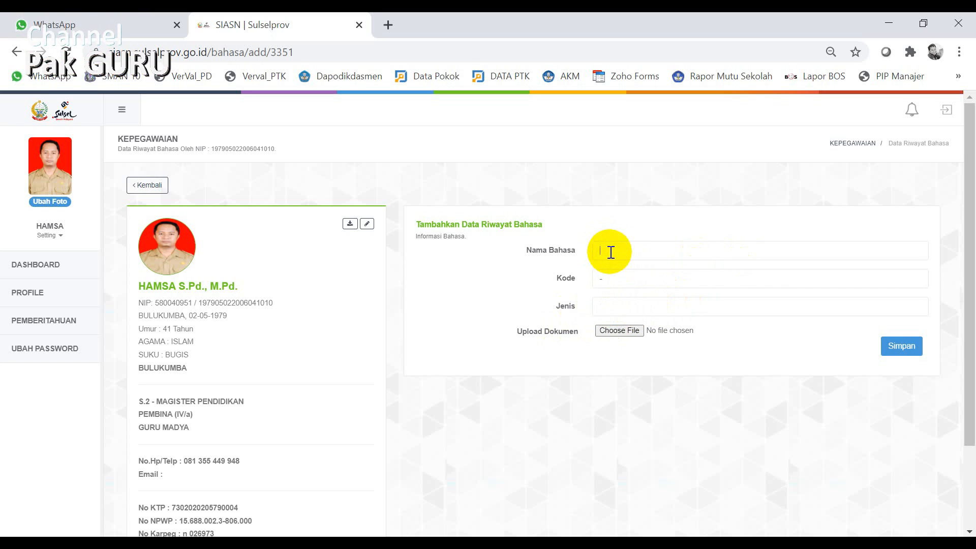
pyautogui.click(604, 308)
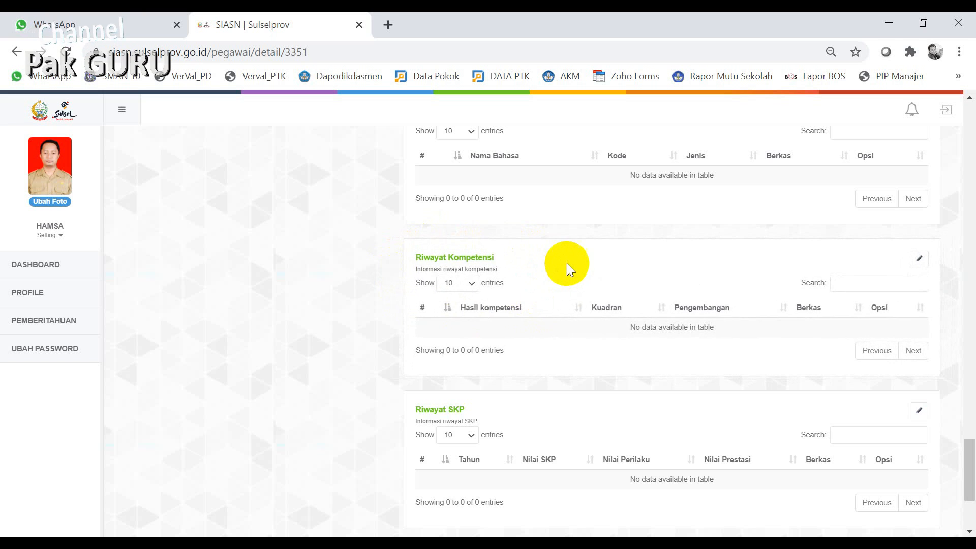
# - Open the form for adding Riwayat SKP data from the profile and view all its fields
pyautogui.scroll(-3, 565, 262)
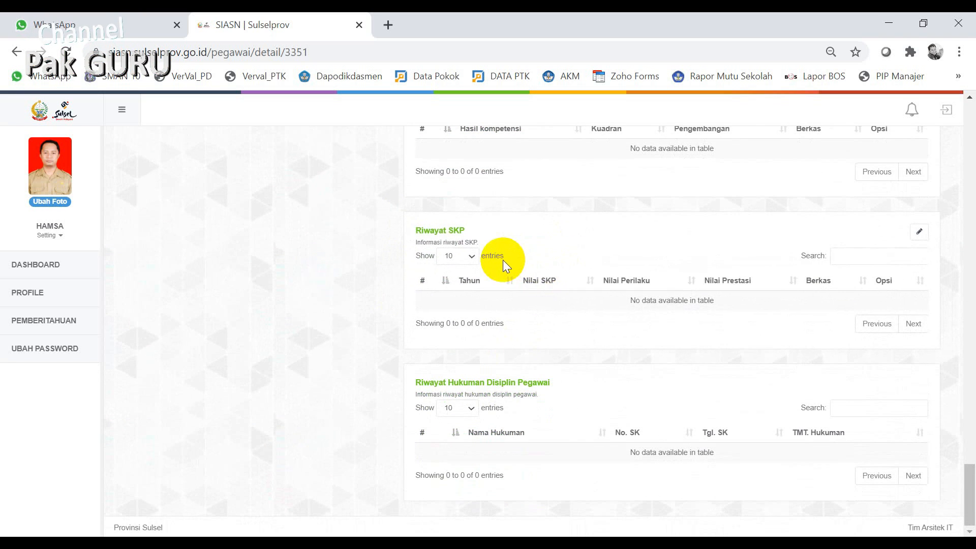
pyautogui.click(920, 231)
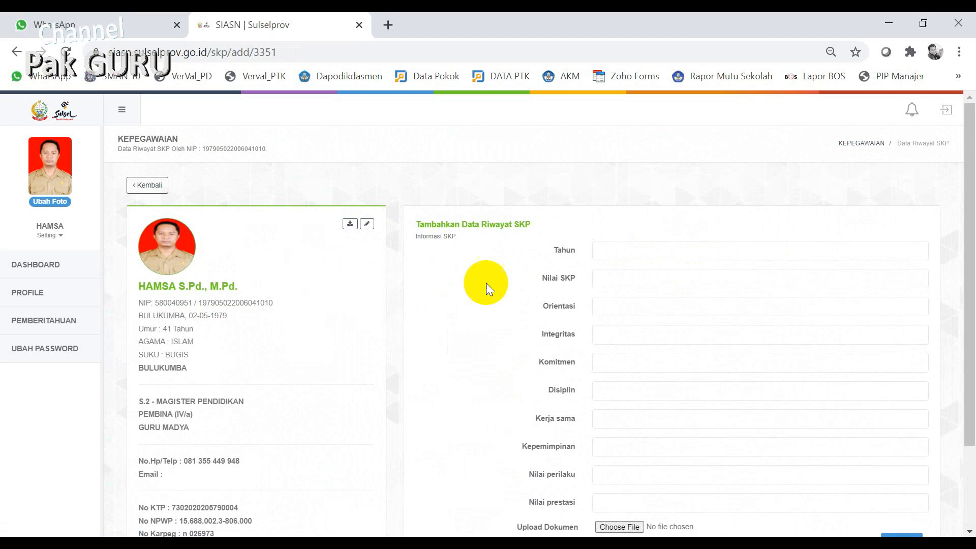
pyautogui.scroll(-2, 486, 283)
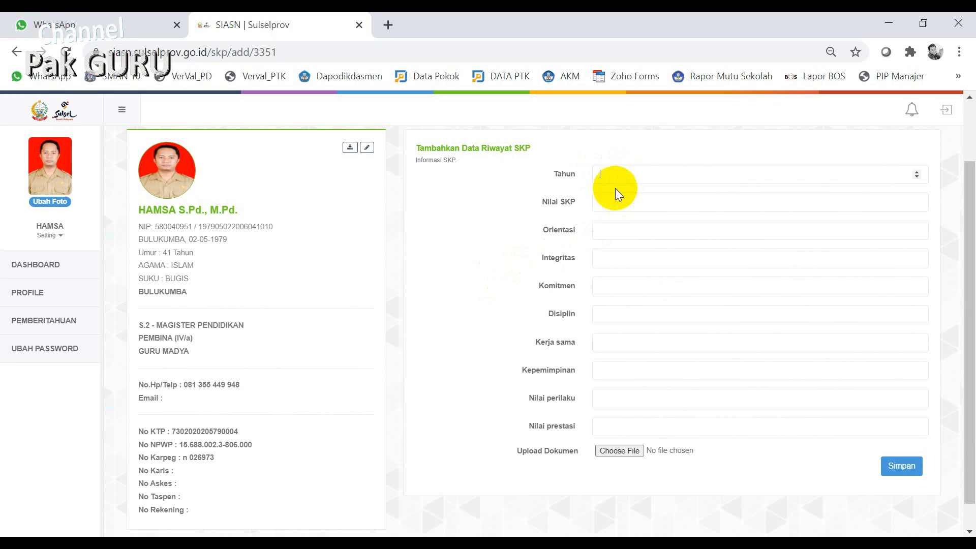
# - Try 60.7 as the Nilai SKP value in the SKP form and clear the field again
pyautogui.click(607, 201)
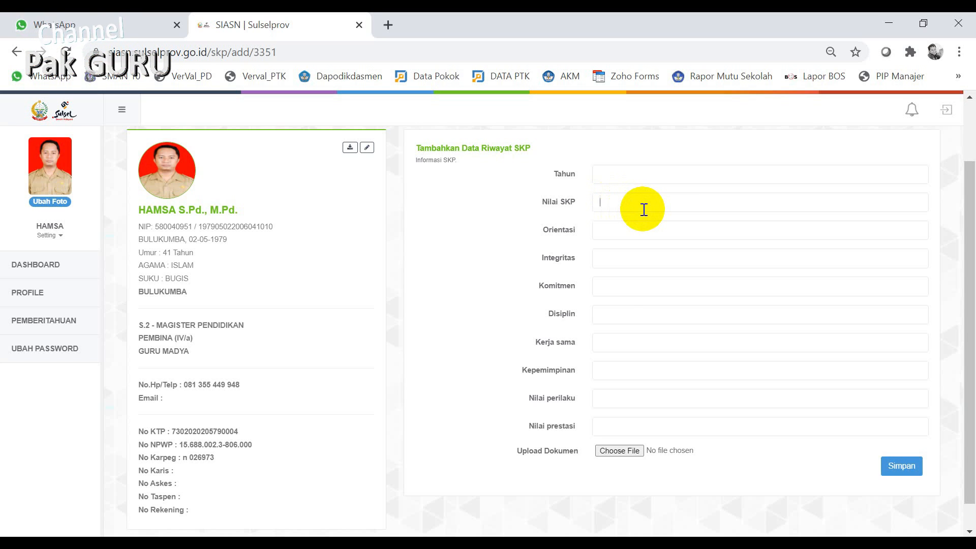
pyautogui.write('60.7')
pyautogui.press('BackSpace')
pyautogui.press('BackSpace')
pyautogui.press('BackSpace')
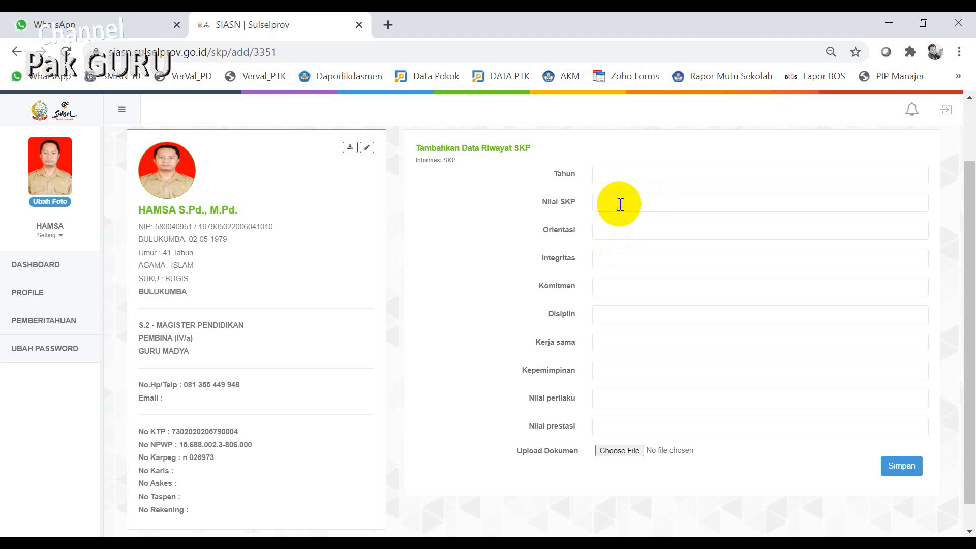
# - Examine the SKP form's fields from Orientasi to Nilai prestasi and the document upload, and return to the profile's history sections
pyautogui.click(613, 231)
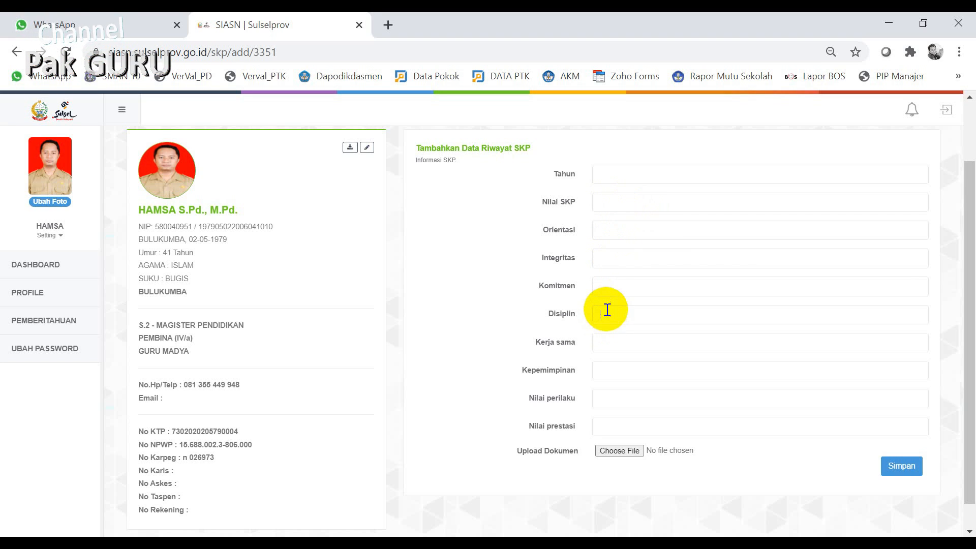
pyautogui.click(605, 285)
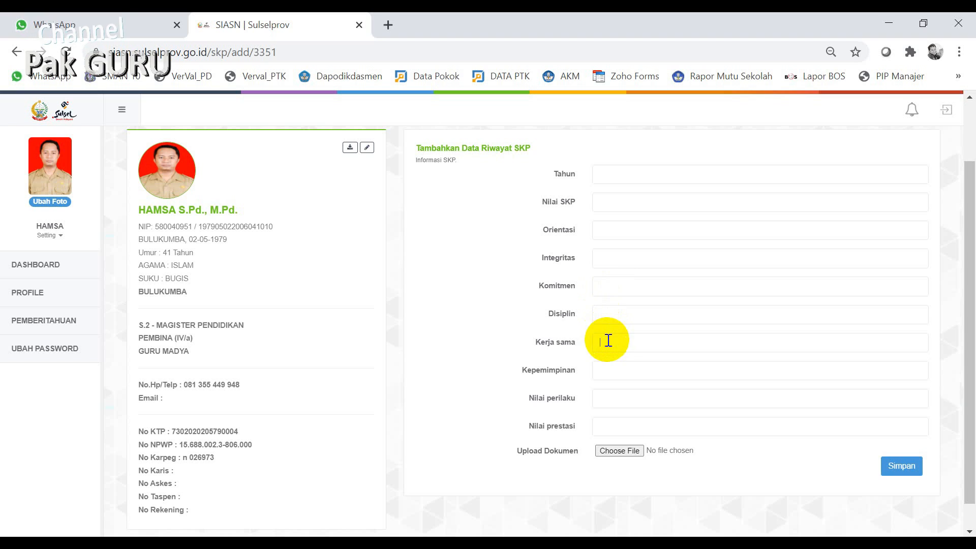
pyautogui.click(608, 371)
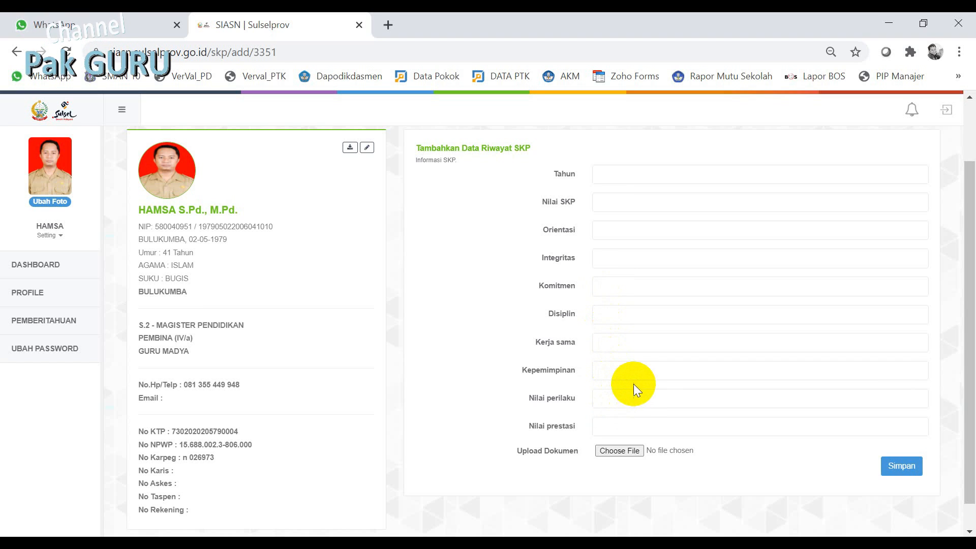
pyautogui.scroll(-1, 634, 386)
pyautogui.click(621, 395)
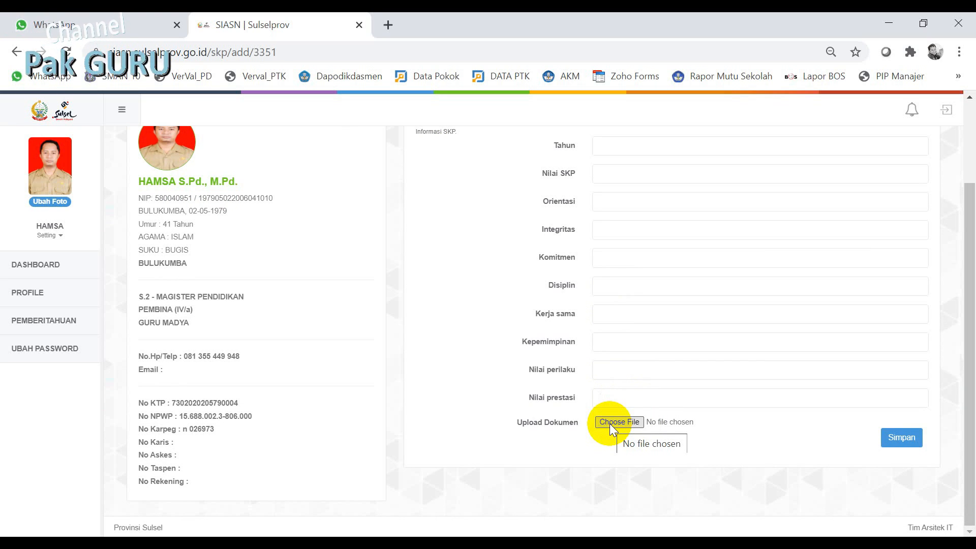
pyautogui.click(893, 440)
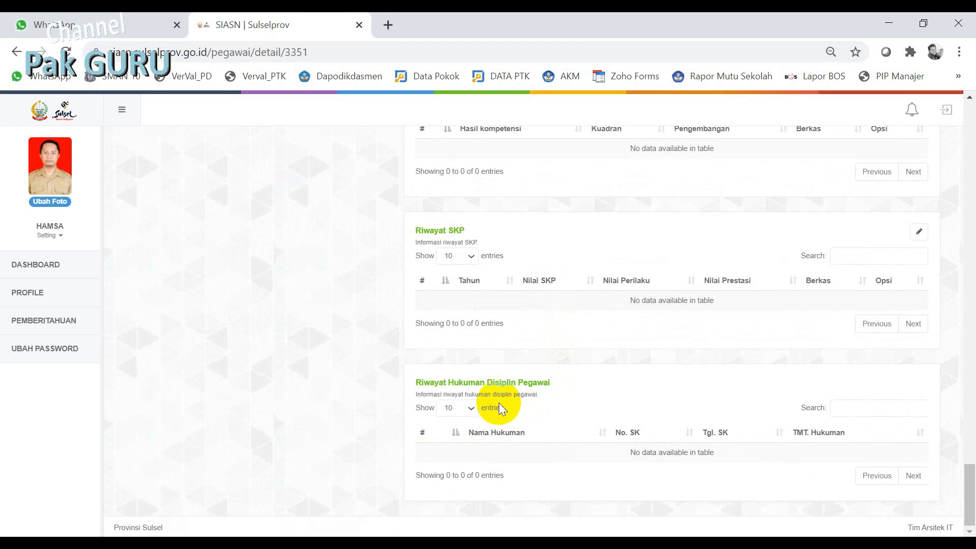